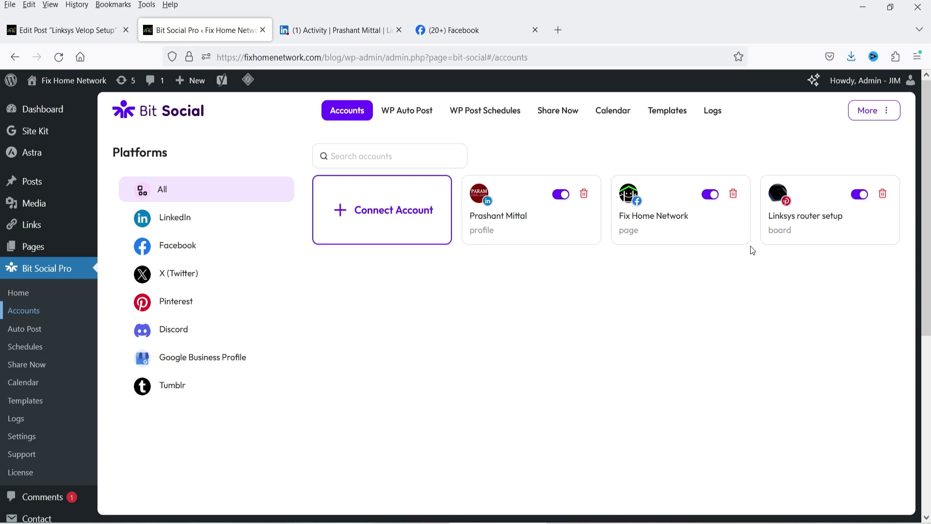
Step: Publish the draft post "Linksys Velop Setup" from the post editor
left_click(51, 31)
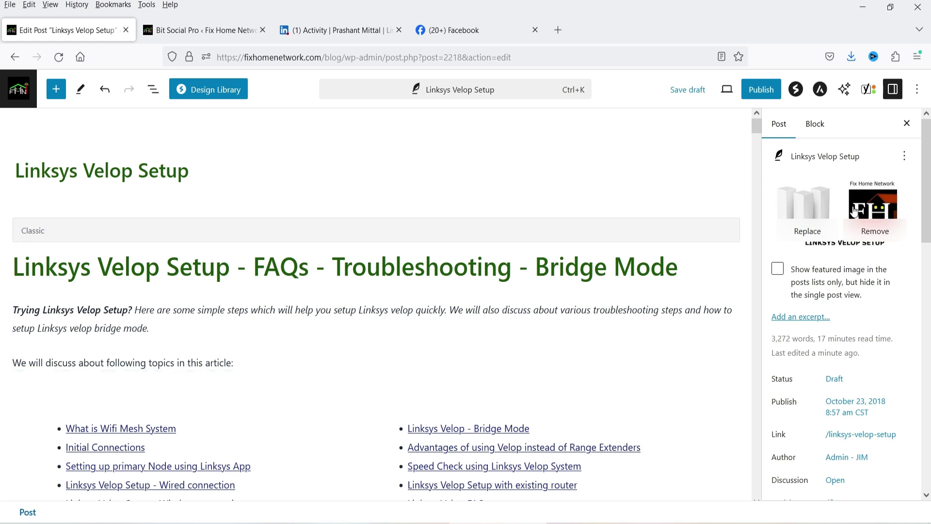
left_click(761, 89)
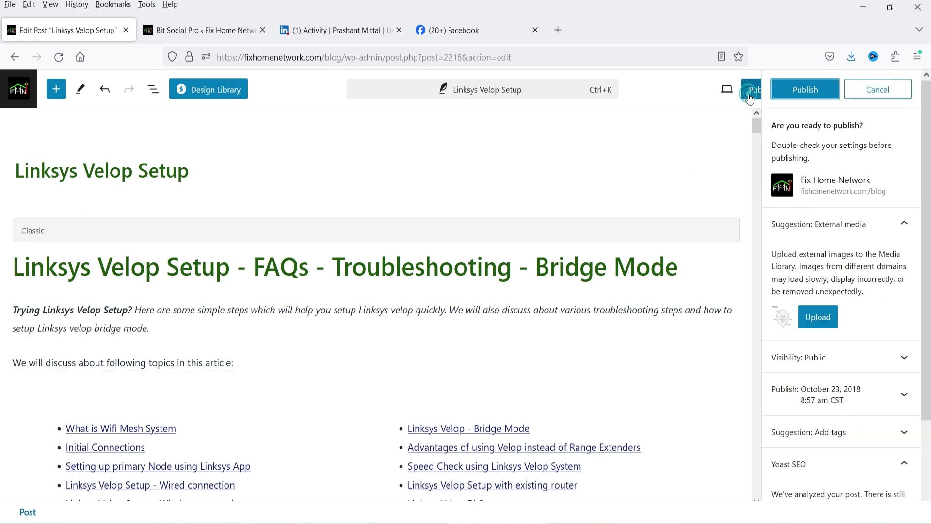
left_click(805, 90)
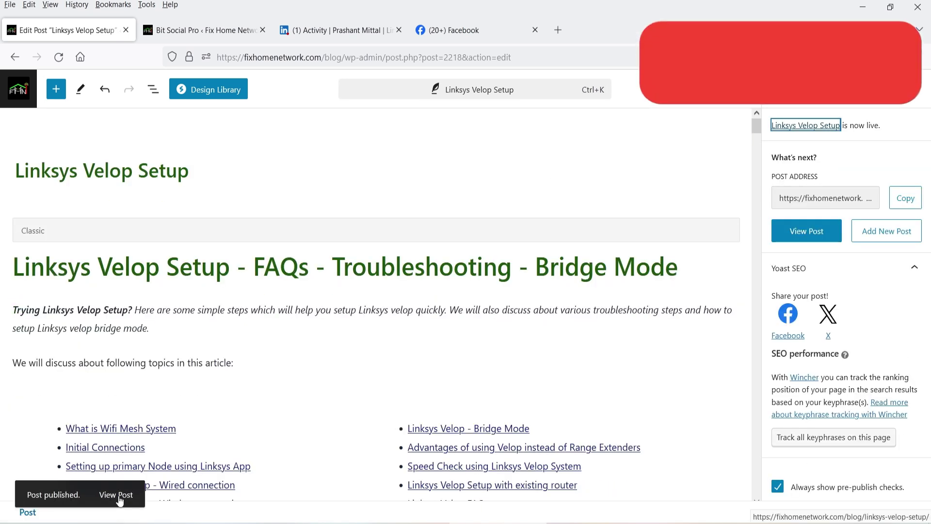
Step: Reload the LinkedIn activity page and the Fix Home Network Facebook page and check both for the auto-shared post
left_click(200, 30)
left_click(335, 30)
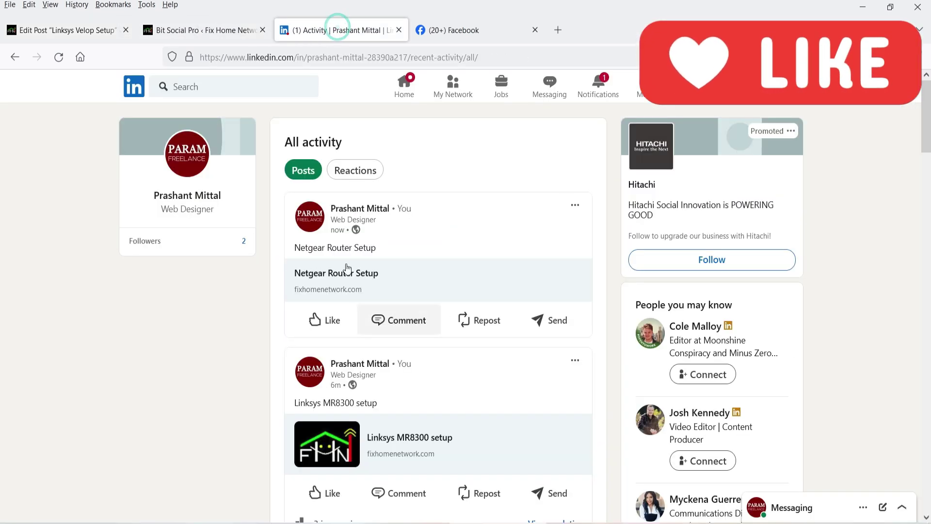
left_click(59, 57)
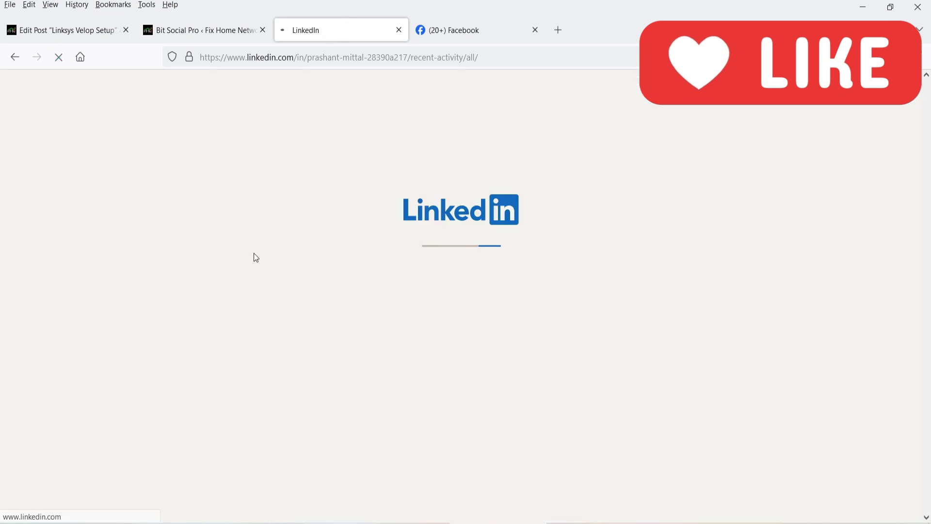
left_click(460, 29)
left_click(59, 57)
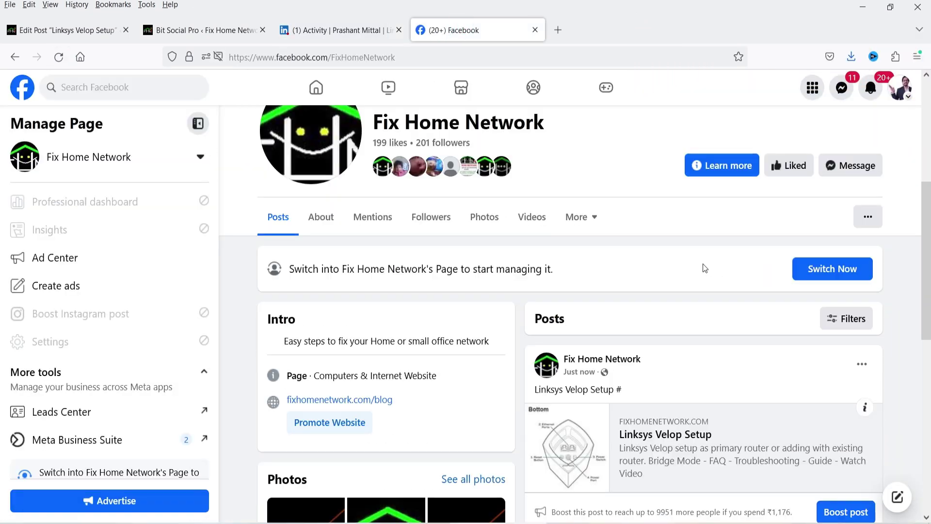
scroll(560, 249, "down", 2)
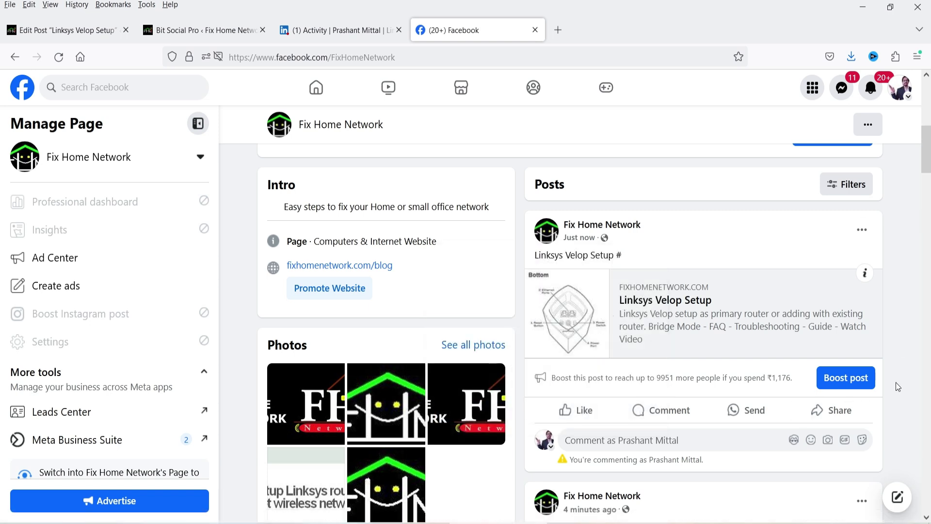
left_click(355, 31)
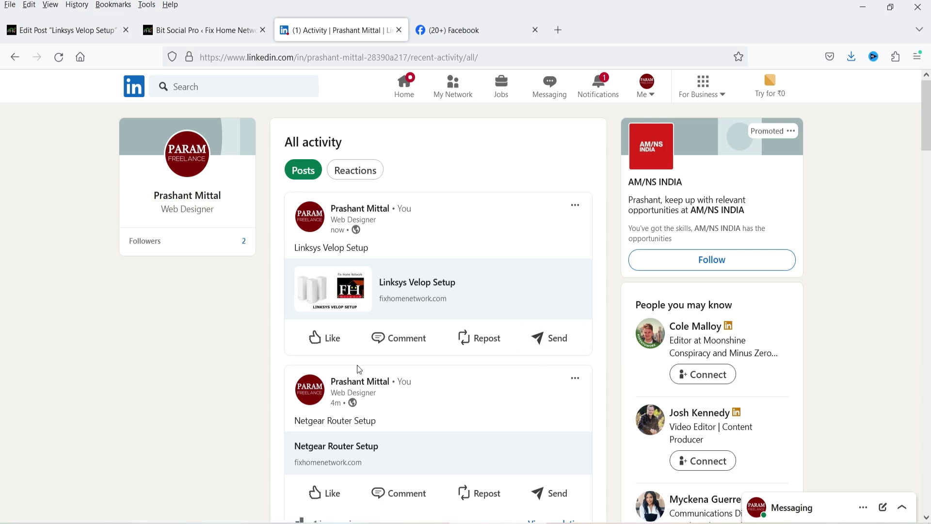
key("ctrl+Page_Up")
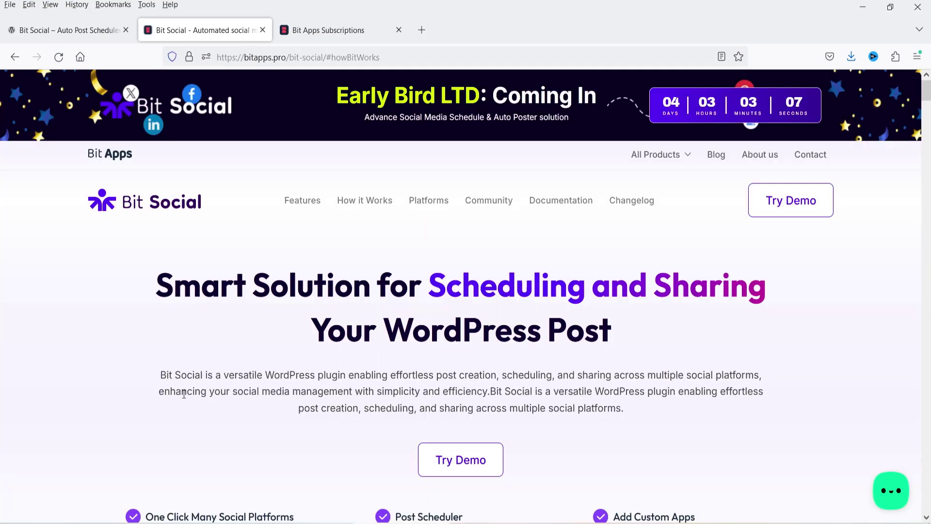
Step: Examine the Bit Social website's pricing section, comparing the features of the free and paid plans
left_click(68, 30)
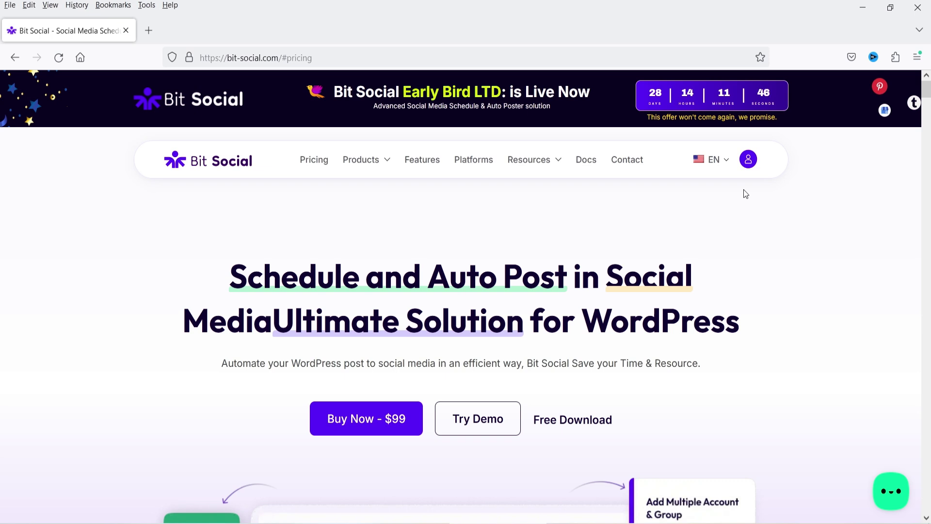
left_click(372, 426)
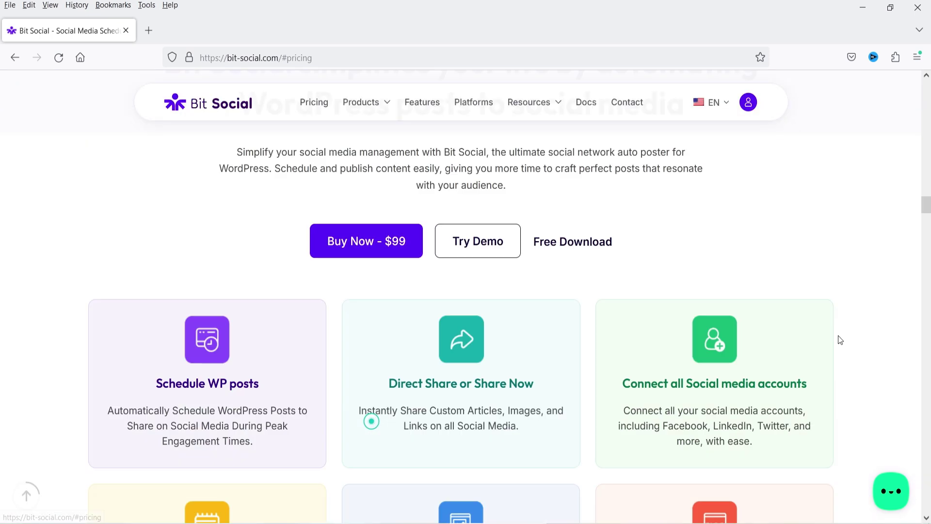
scroll(836, 335, "down", 4)
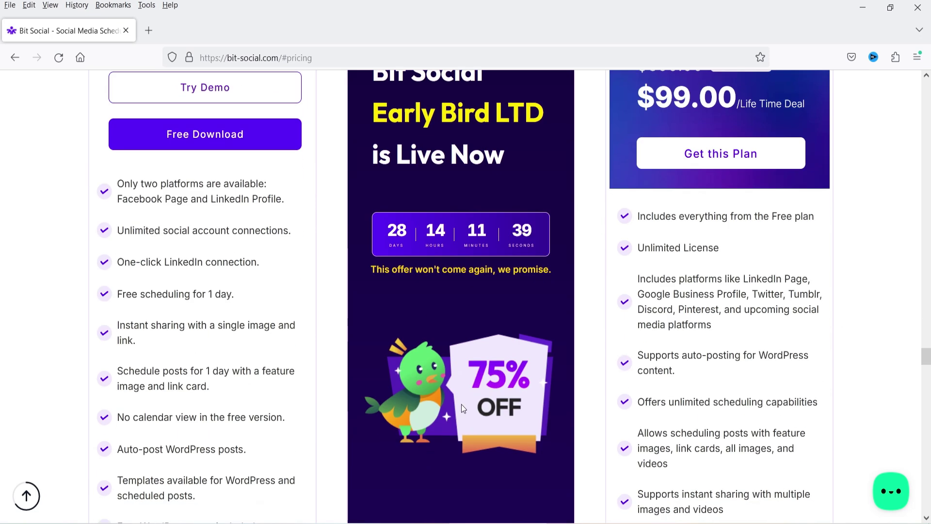
scroll(461, 403, "up", 3)
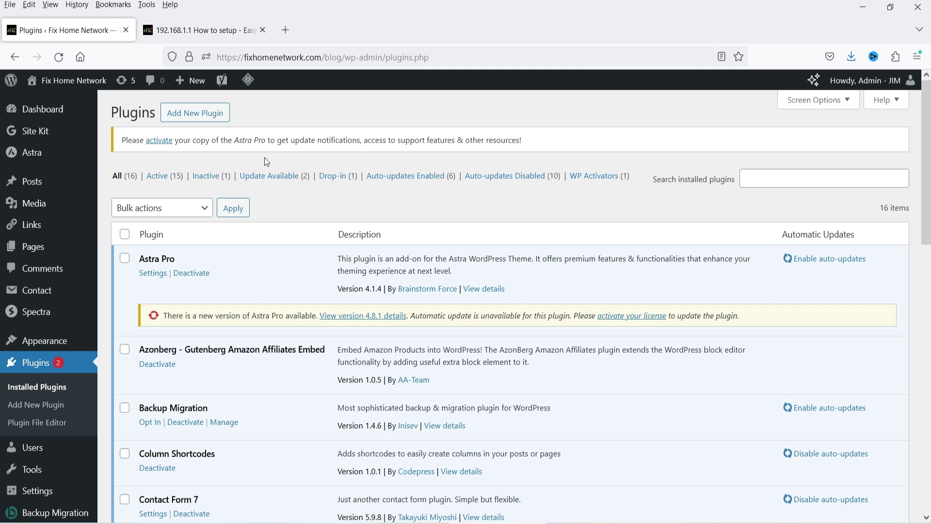
Step: Search the WordPress plugins available to add for "bit social"
left_click(192, 116)
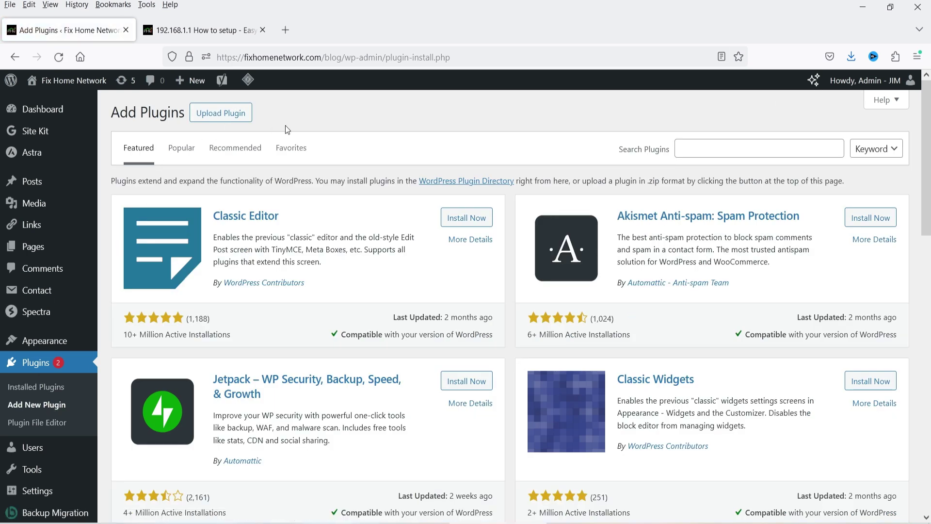
left_click(698, 149)
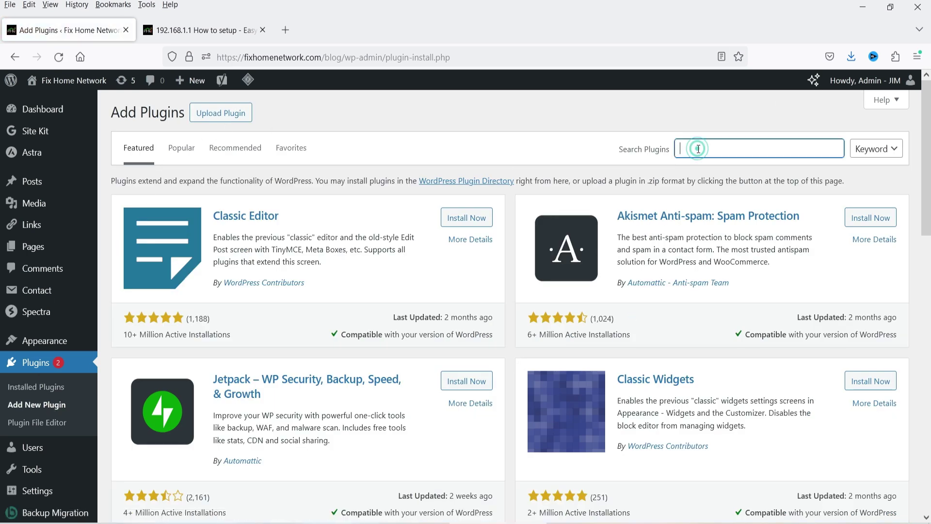
type("bit socia")
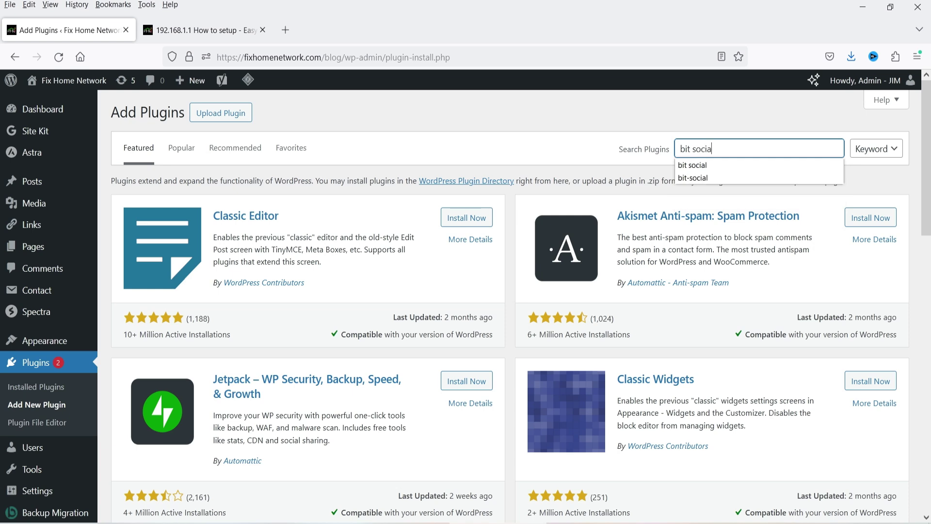
type("l")
key("Return")
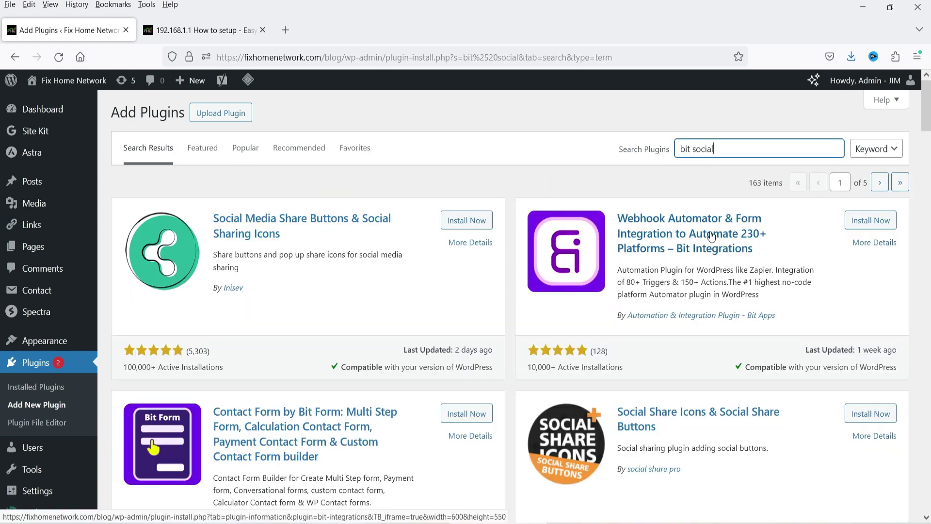
Step: Install and activate the plugin "Bit Social – Auto Post Scheduler & Poster for Blog to Social Media Share"
scroll(710, 235, "down", 7)
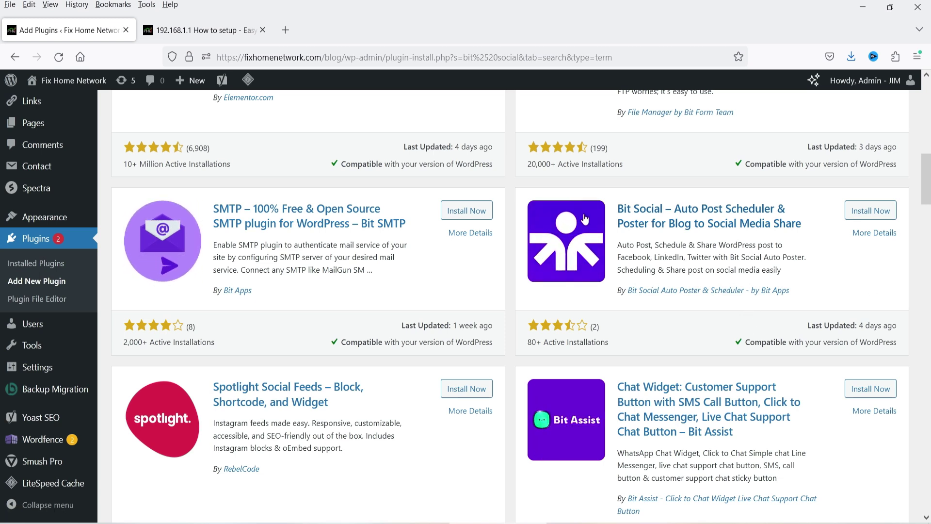
left_click(870, 210)
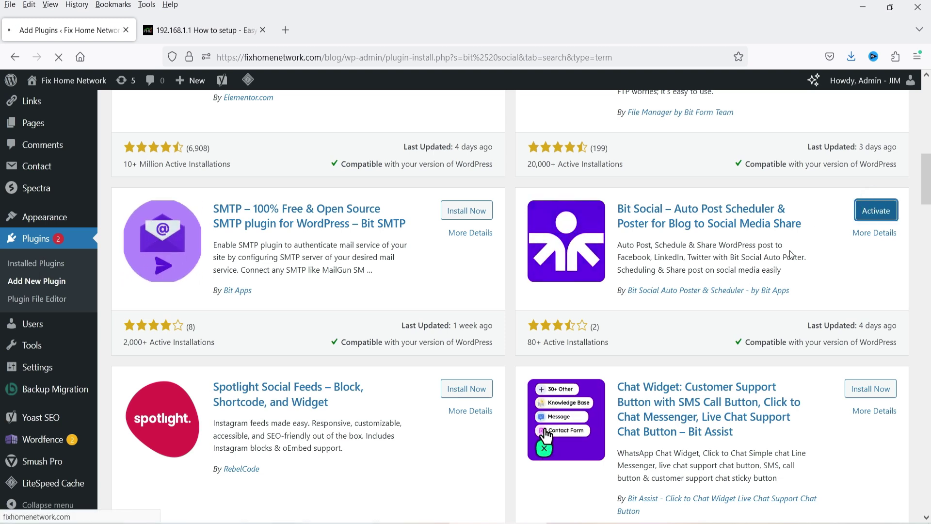
scroll(638, 259, "down", 3)
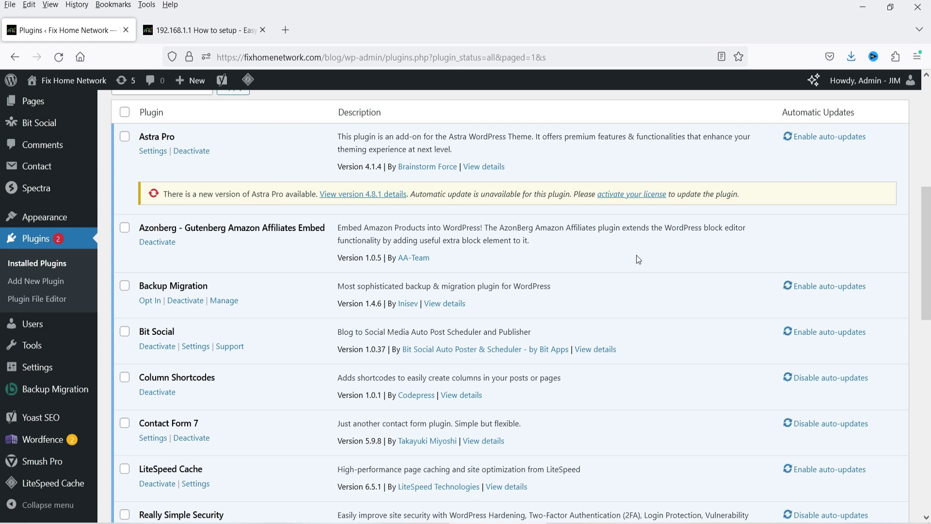
Step: Go to the accounts page of the Bit Social plugin and start connecting a new account
mouse_move(35, 126)
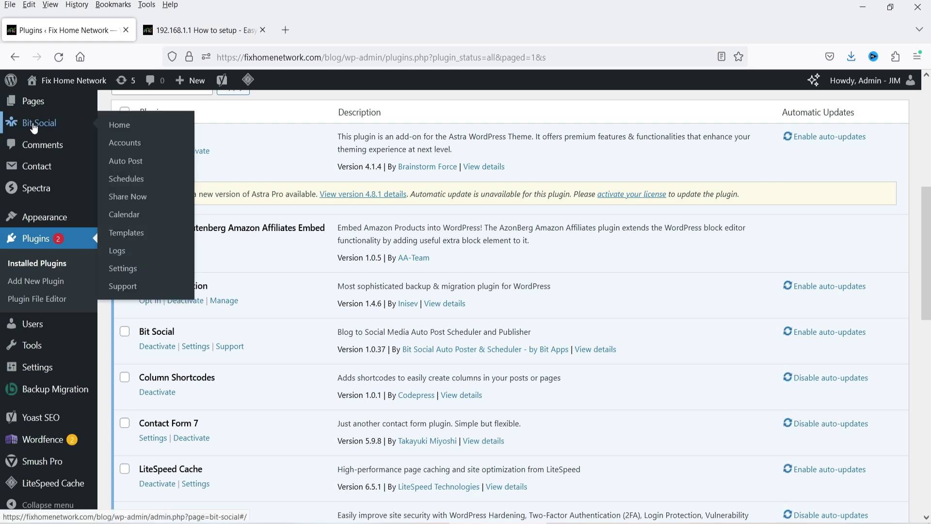
left_click(35, 126)
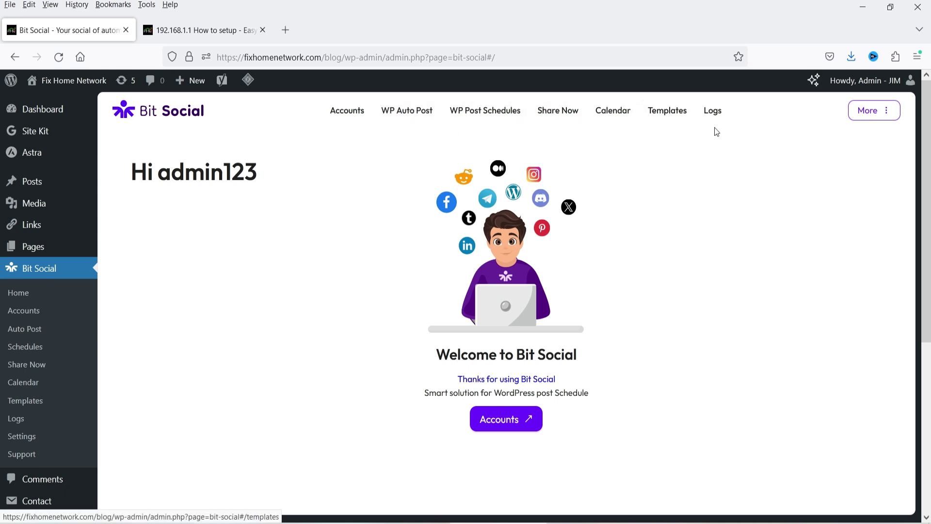
left_click(346, 113)
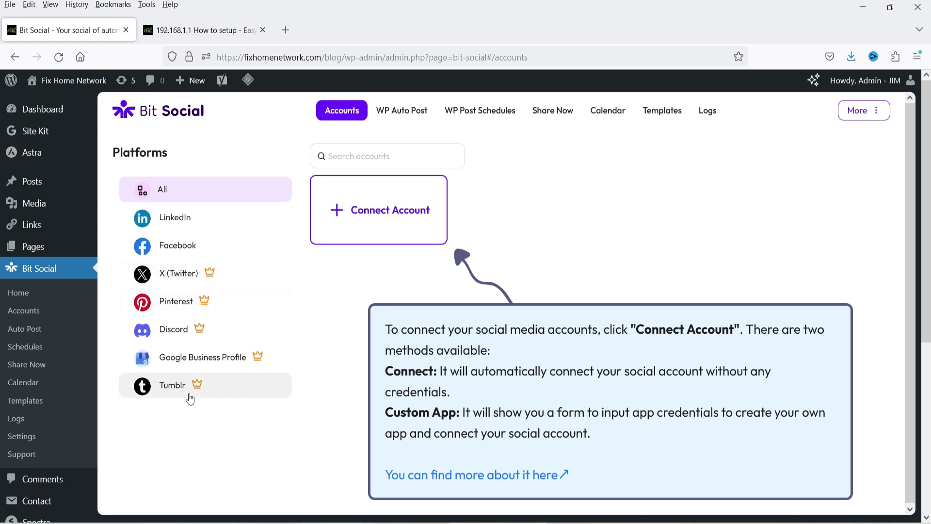
left_click(374, 224)
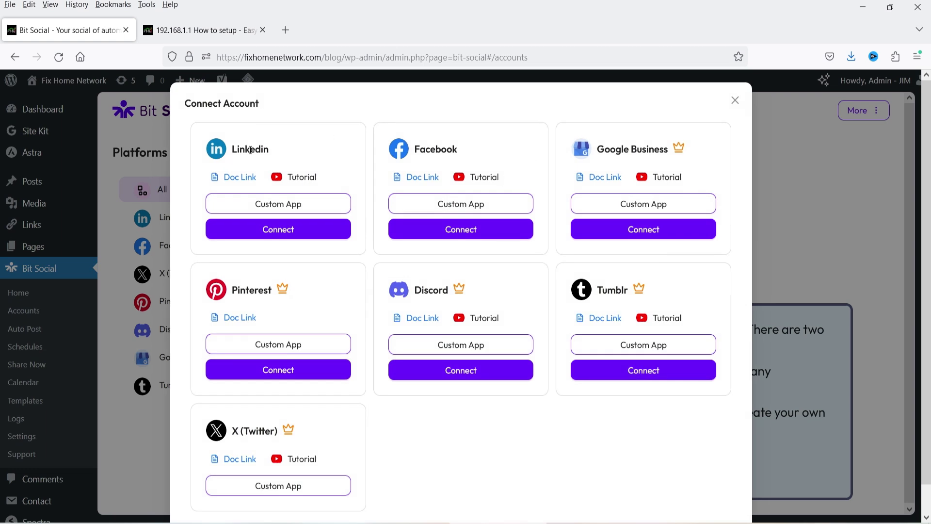
Step: View the documentation for connecting a LinkedIn account, then return to the account connection options
left_click(437, 222)
left_click(223, 373)
left_click(241, 183)
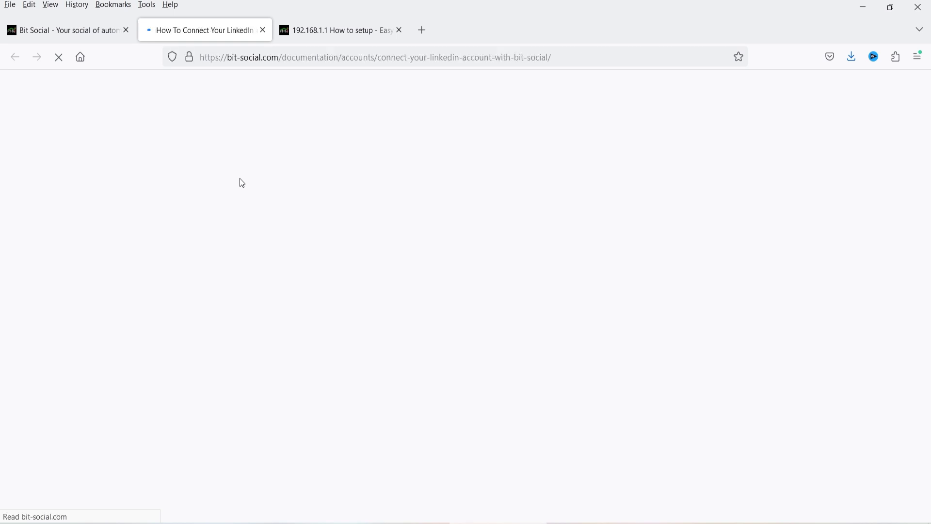
scroll(492, 306, "down", 8)
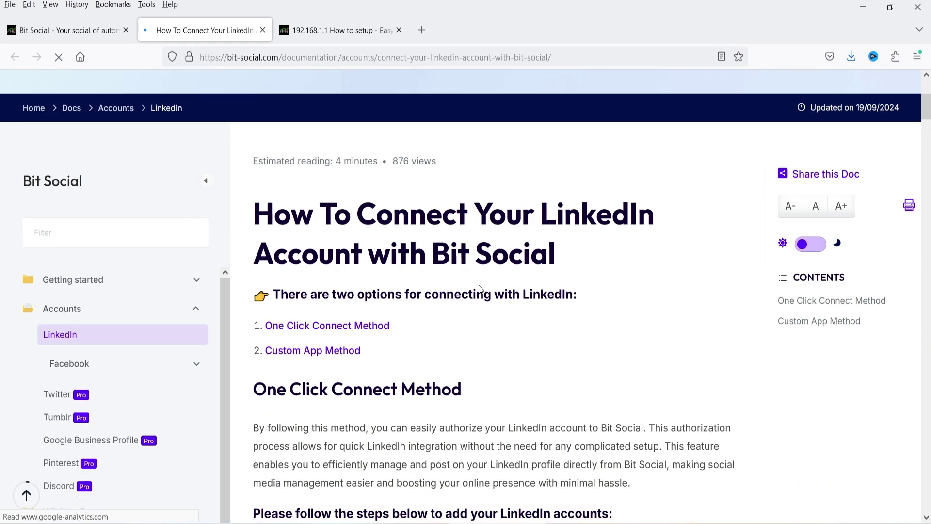
left_click(64, 32)
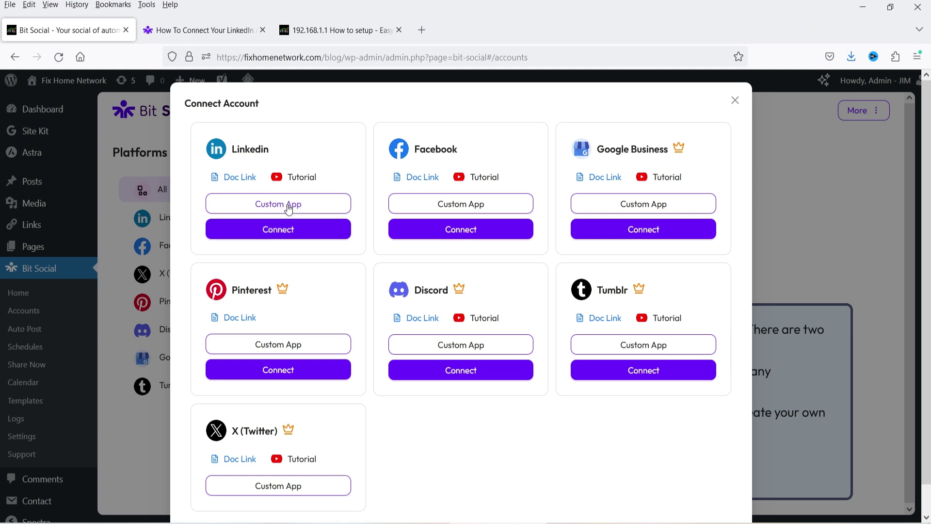
Step: Read the Custom App Method instructions in the LinkedIn guide, including the app name and LinkedIn page requirements
left_click(213, 31)
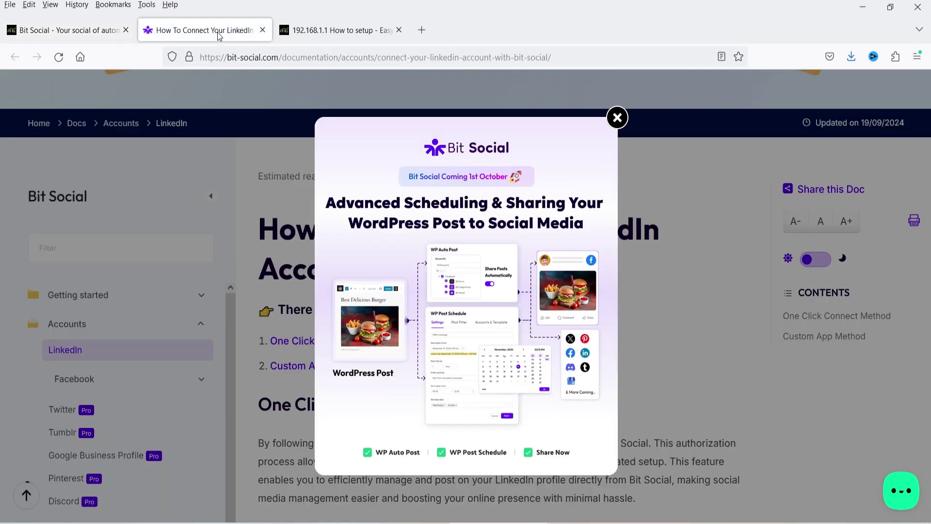
left_click(617, 118)
scroll(589, 297, "down", 15)
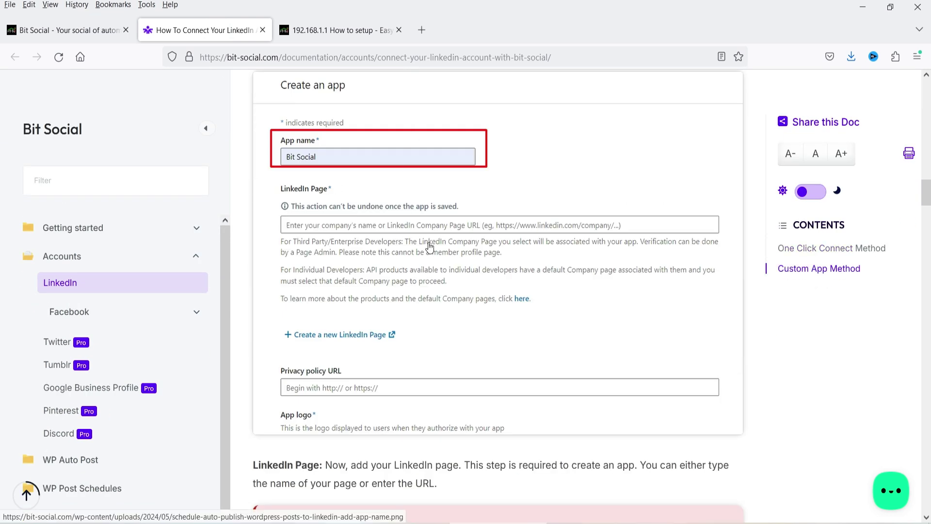
scroll(430, 247, "down", 6)
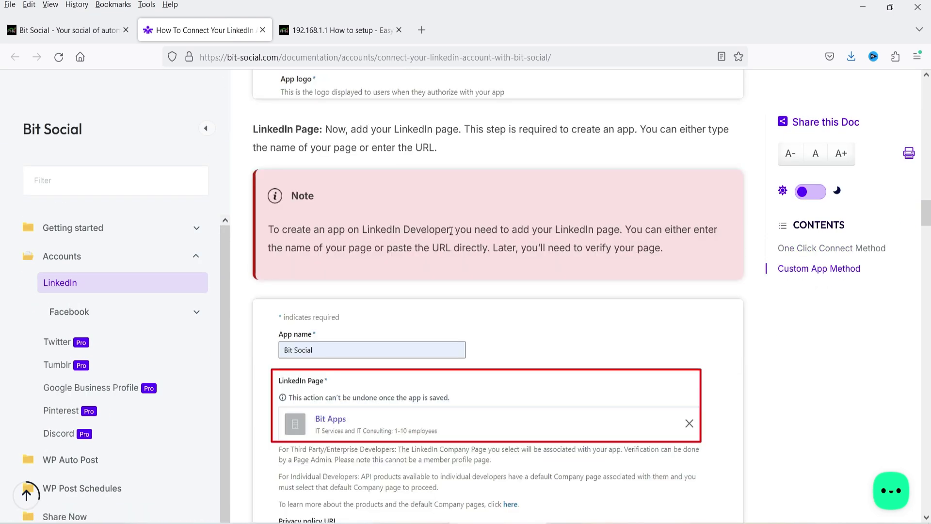
scroll(451, 232, "down", 3)
left_click(74, 30)
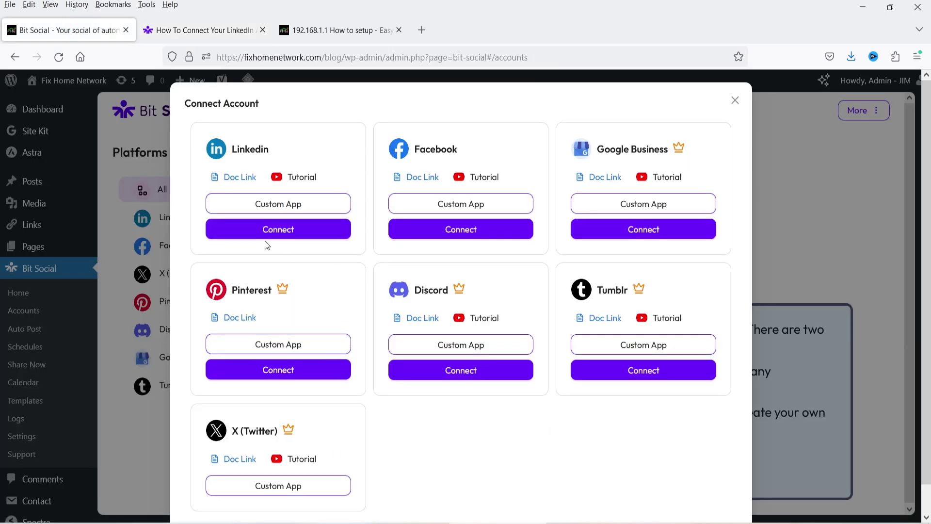
Step: Connect LinkedIn with the one-click method, entering the account password to sign in, and save the LinkedIn profile
left_click(287, 233)
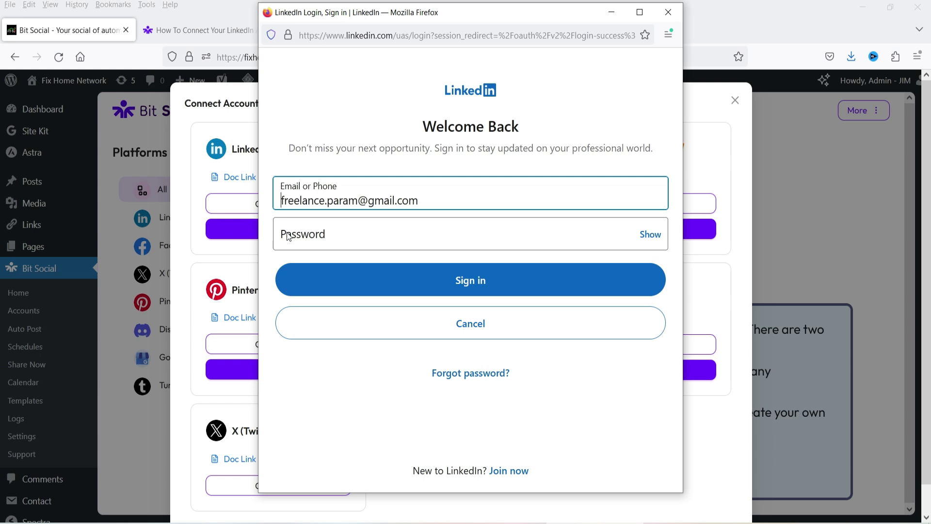
left_click(343, 243)
key("ctrl+v")
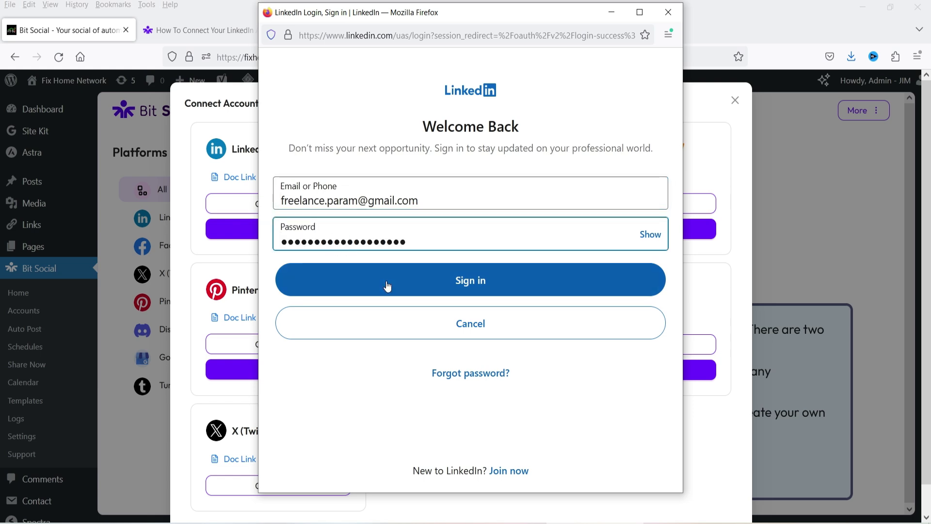
left_click(448, 280)
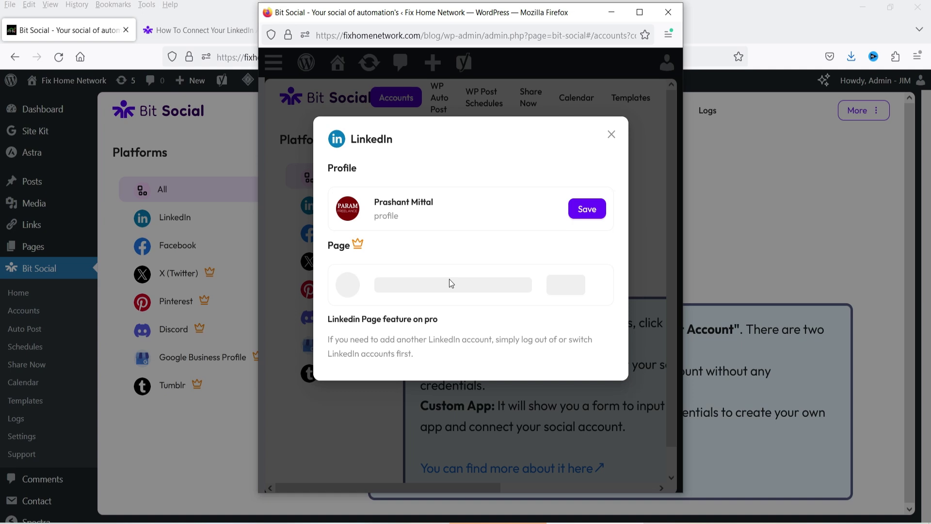
left_click(584, 211)
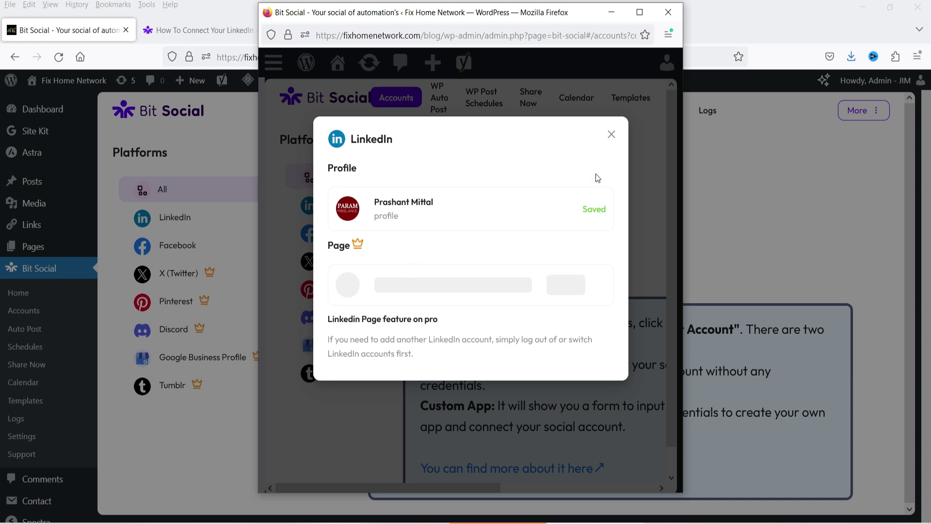
Step: Close the LinkedIn account dialog and its pop-up window, and reload the accounts page
left_click(610, 134)
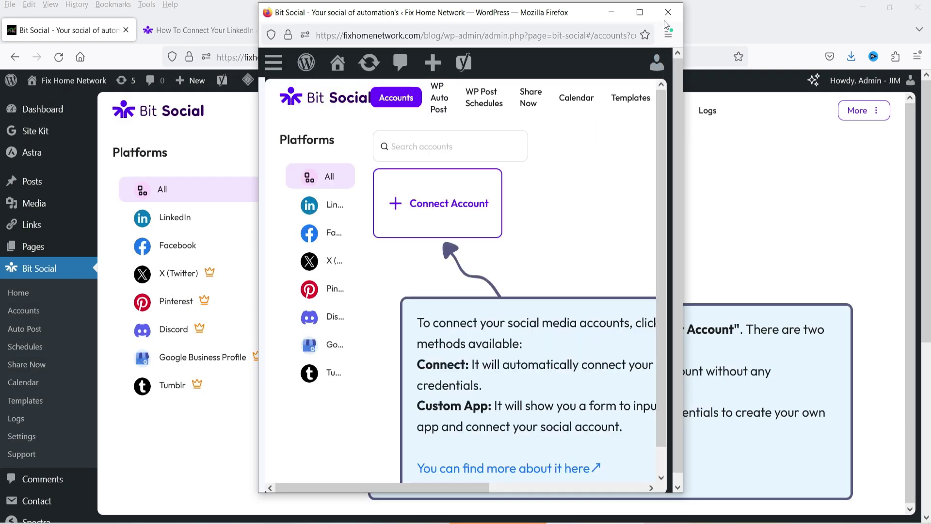
left_click(664, 19)
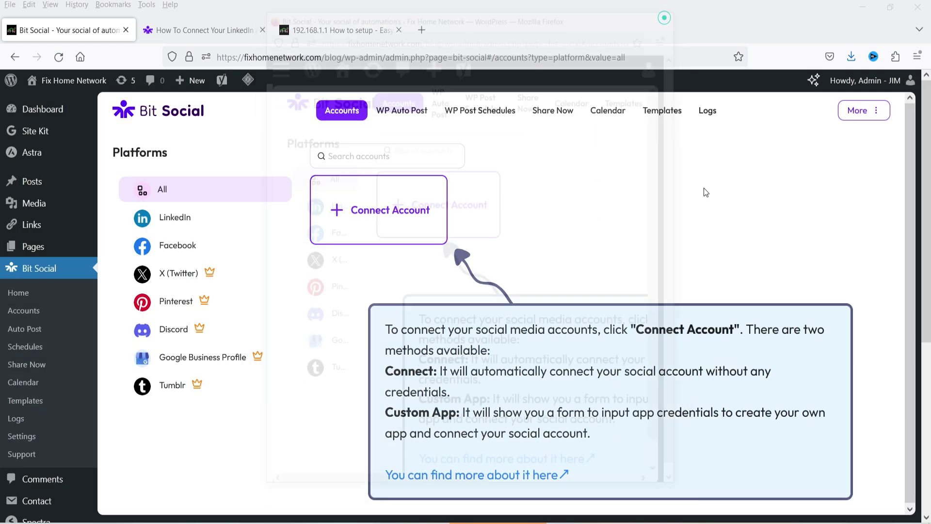
left_click(58, 57)
Step: Start connecting a Facebook account with the one-click method and continue to the choice of Pages that Bit Social may access
left_click(387, 214)
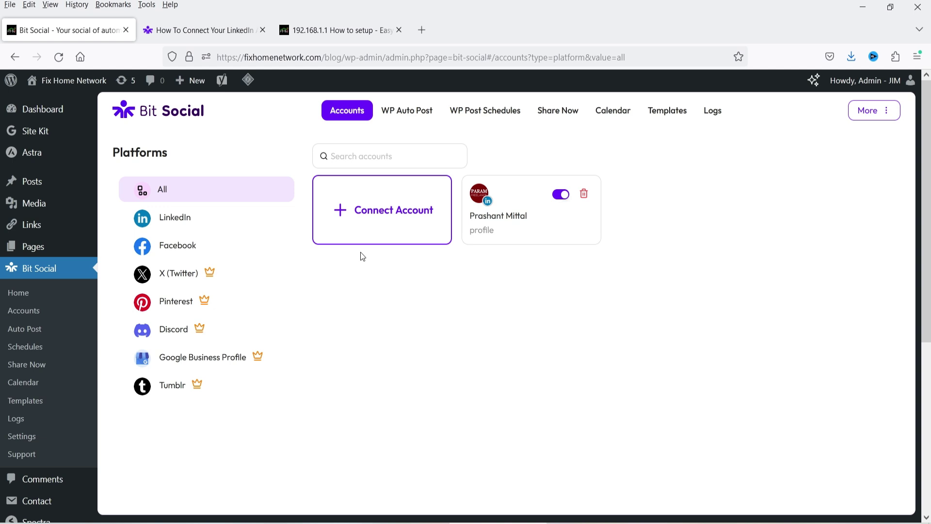
left_click(385, 226)
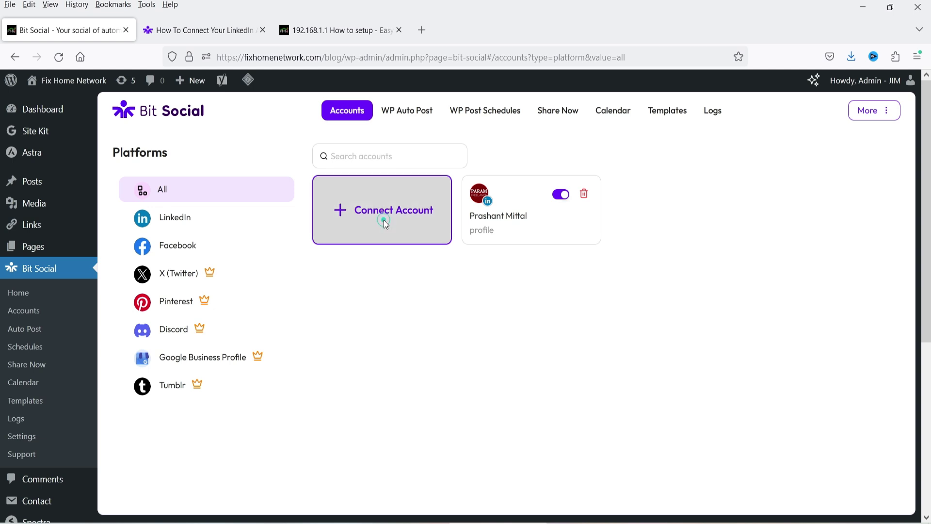
left_click(461, 230)
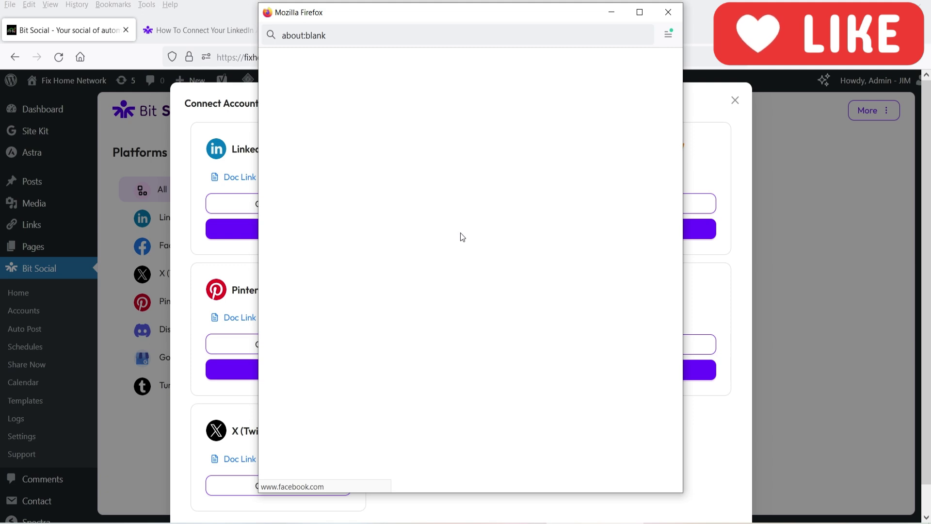
left_click(452, 342)
left_click(558, 475)
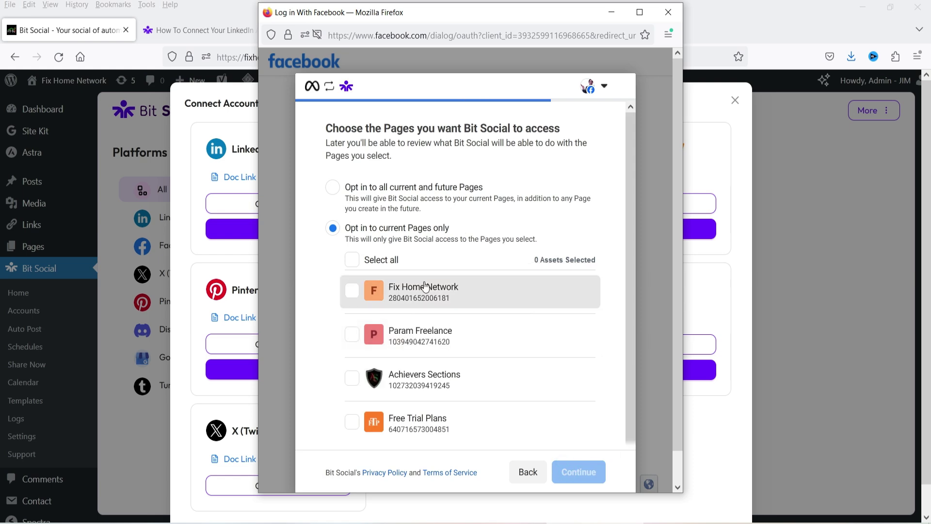
Step: Grant Bit Social access to the Fix Home Network Page only and save the requested Facebook permissions
left_click(454, 293)
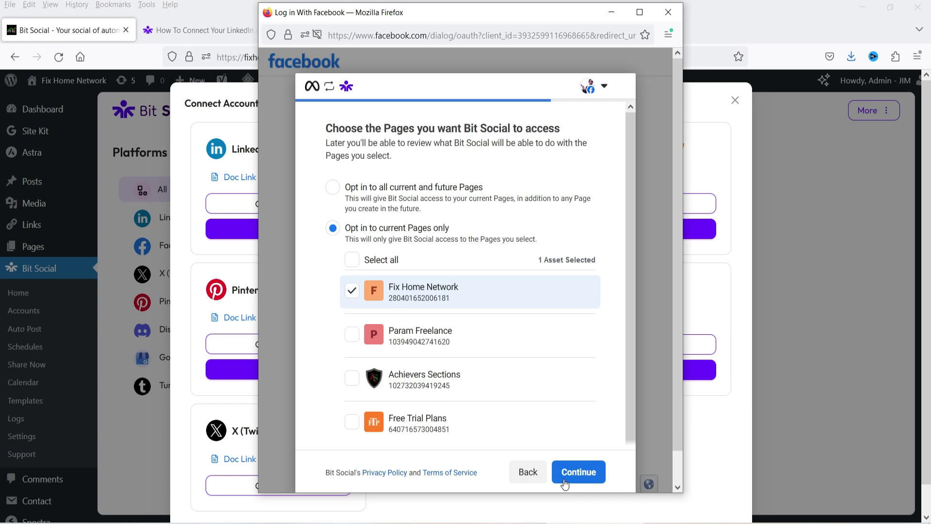
left_click(579, 475)
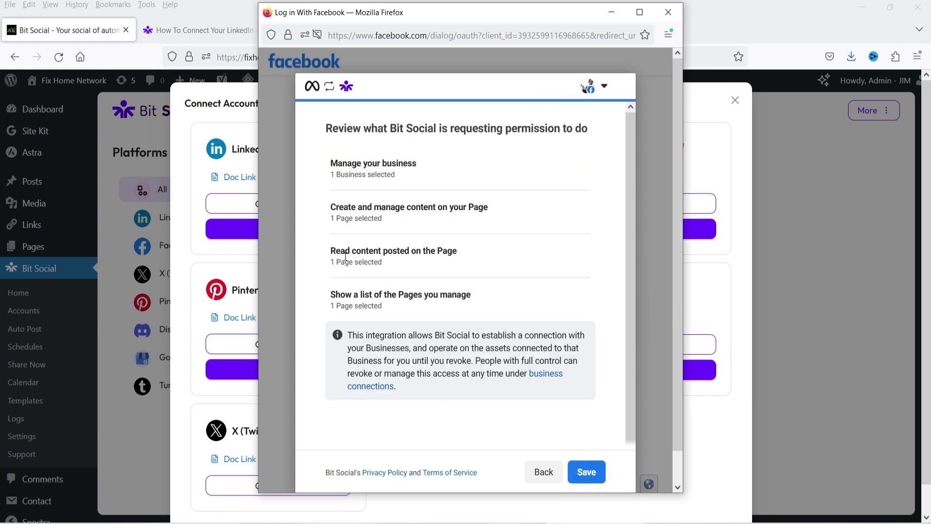
left_click(584, 472)
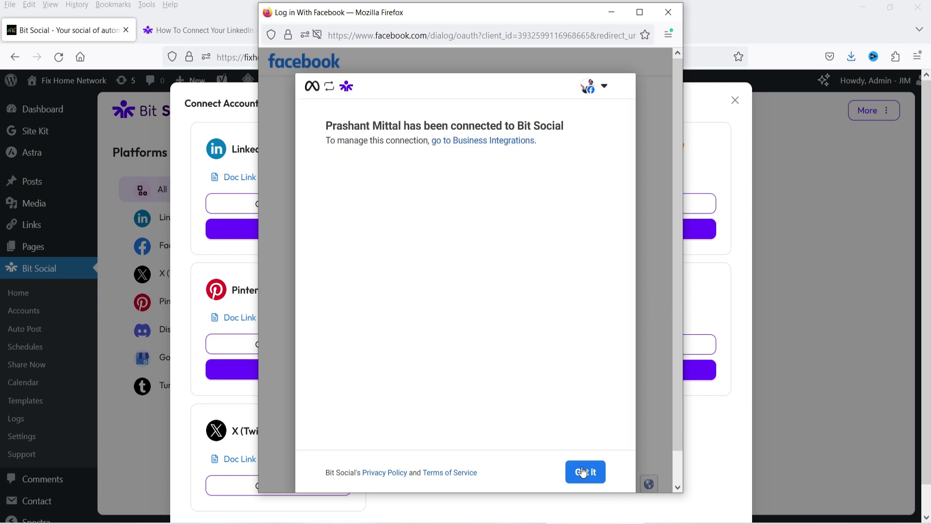
left_click(583, 472)
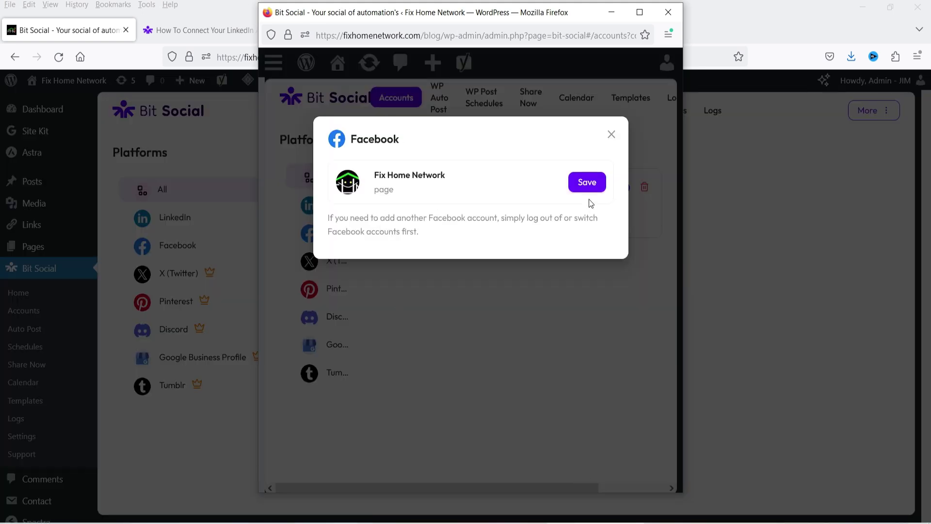
Step: Save the Fix Home Network Facebook page in Bit Social, close the pop-up window and reload the accounts page
left_click(588, 182)
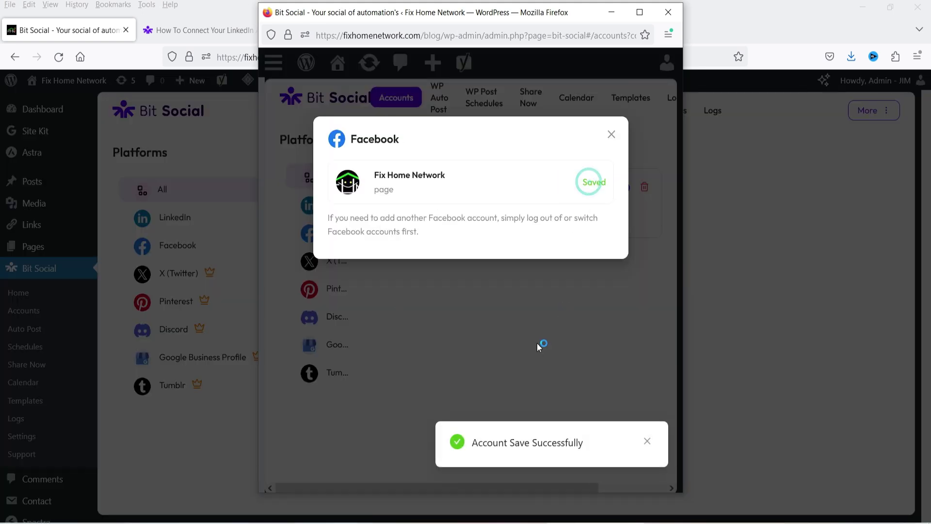
left_click(612, 136)
left_click(668, 13)
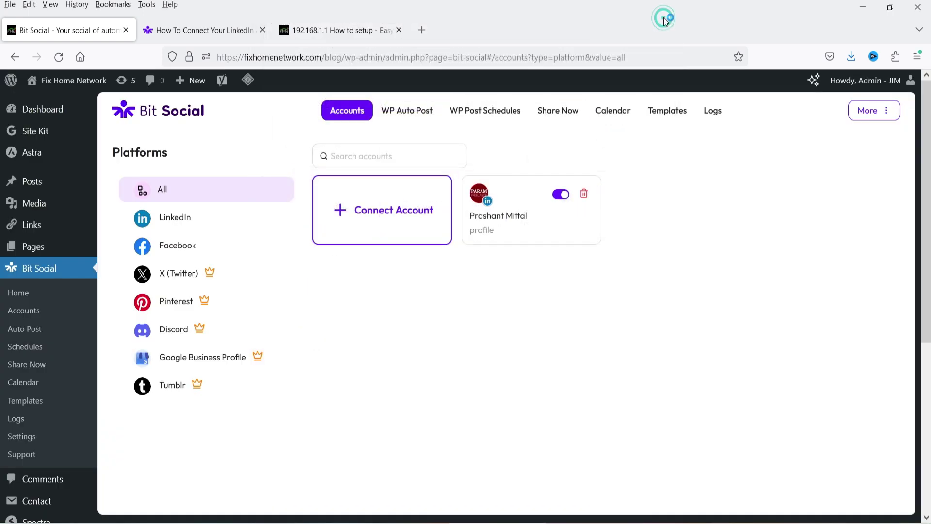
left_click(59, 56)
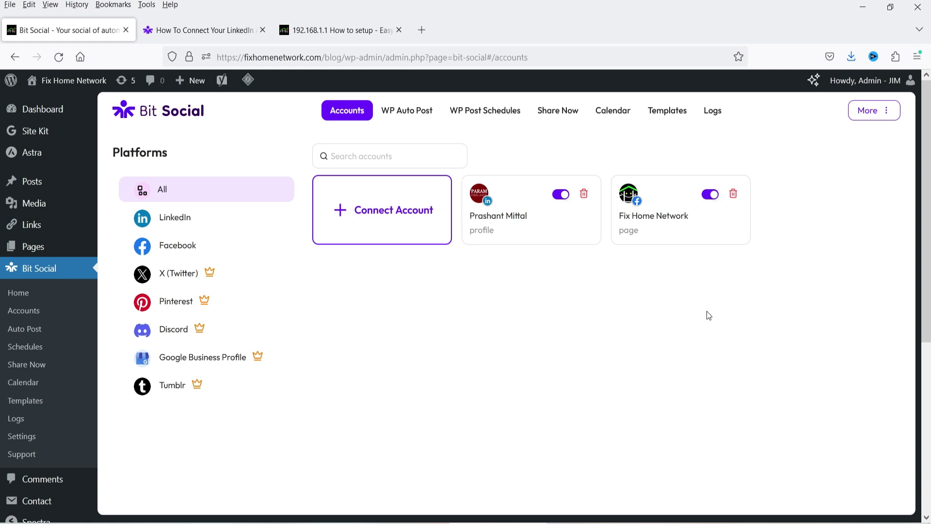
Step: Open the LinkedIn template settings and add the Post Categories smart tag after {post_title} in the custom message
left_click(666, 115)
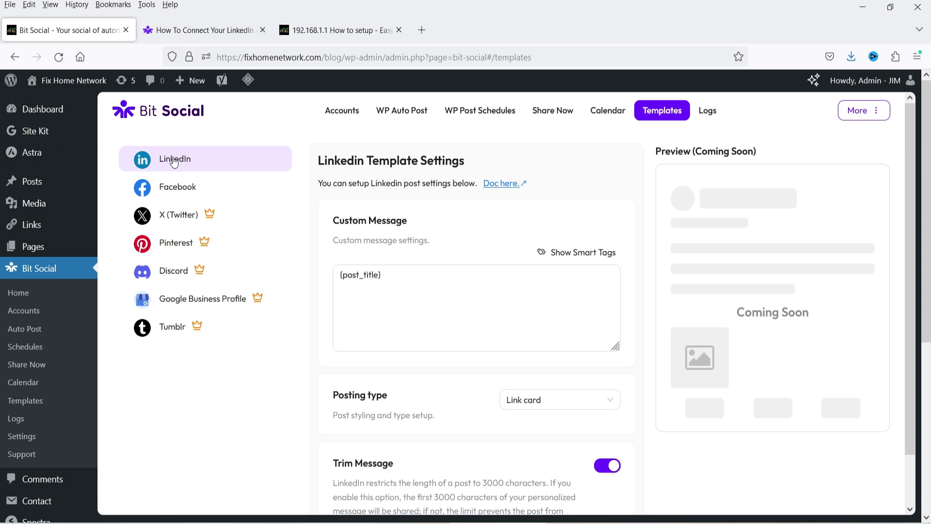
left_click(378, 292)
left_click(409, 279)
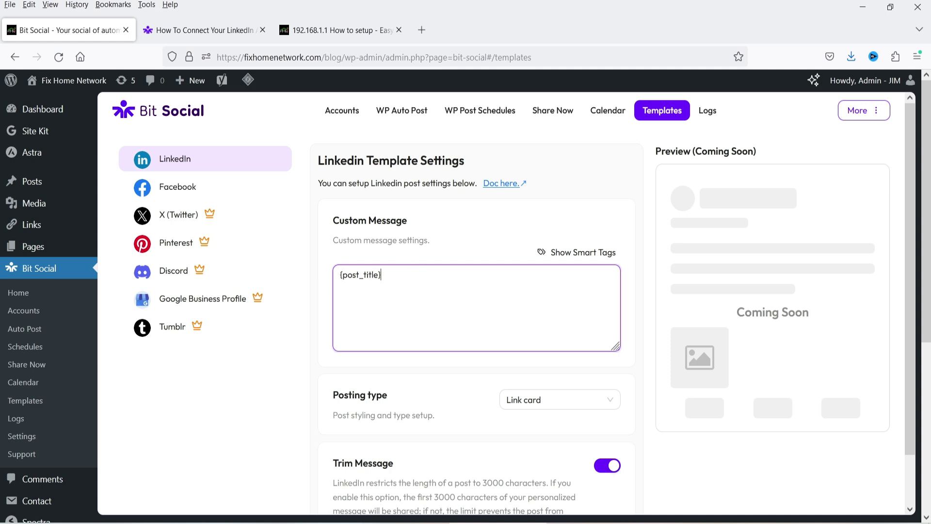
left_click(561, 254)
left_click(379, 286)
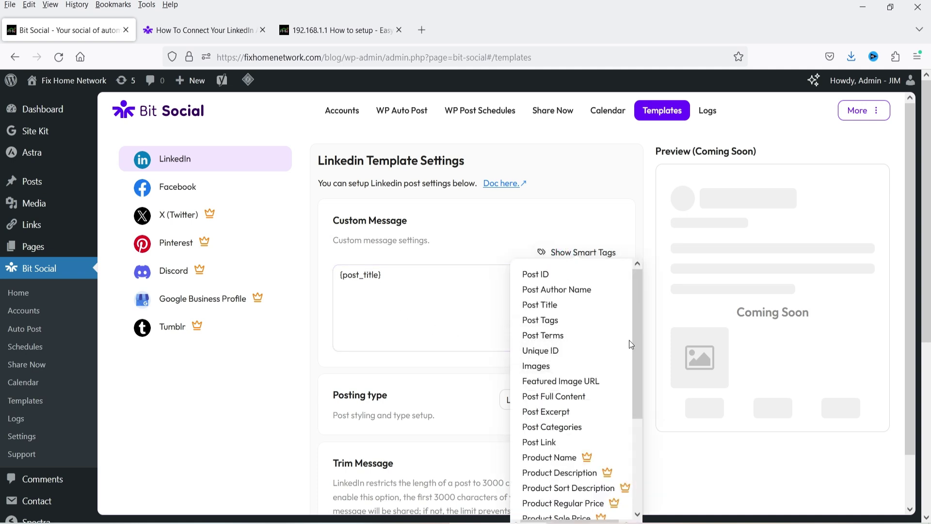
scroll(635, 339, "down", 2)
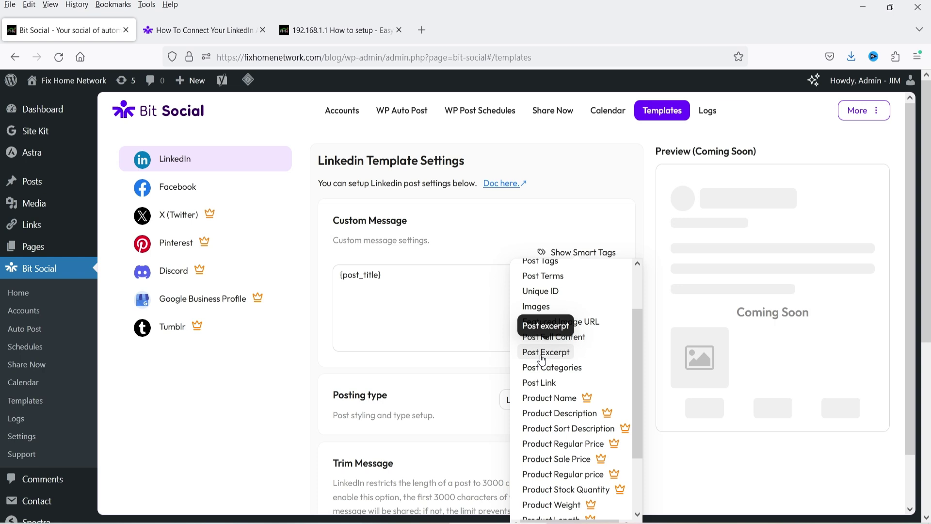
left_click(560, 374)
scroll(591, 427, "down", 3)
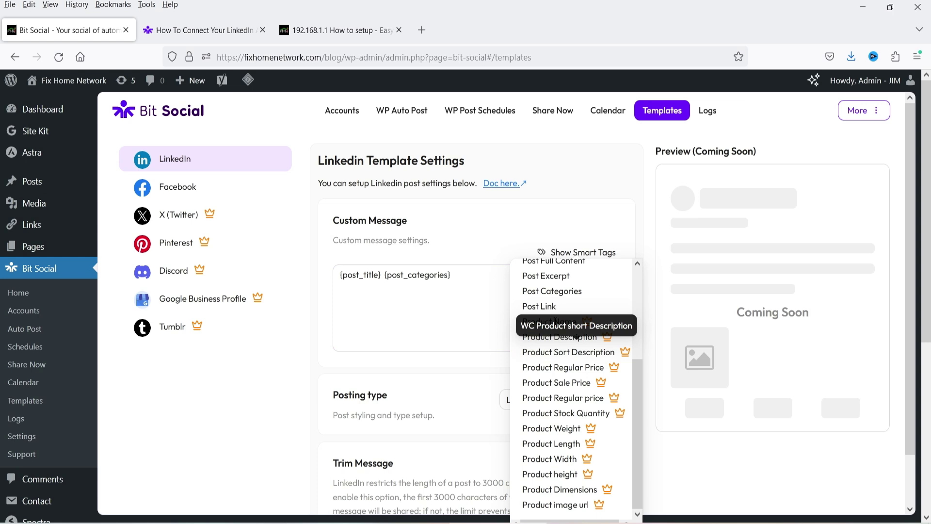
left_click(466, 278)
Step: Try the Only custom message and Feature image posting types for the LinkedIn template, ending back on Link card
scroll(453, 241, "down", 2)
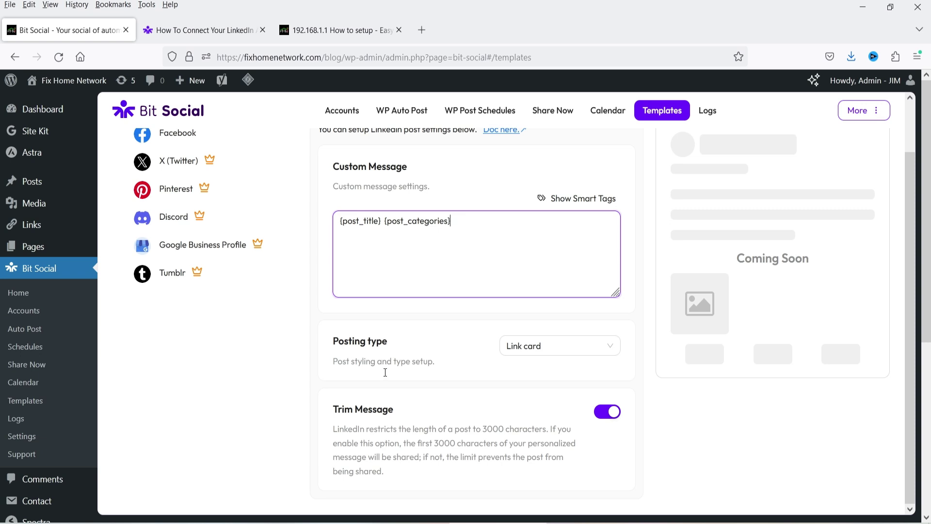
left_click(551, 345)
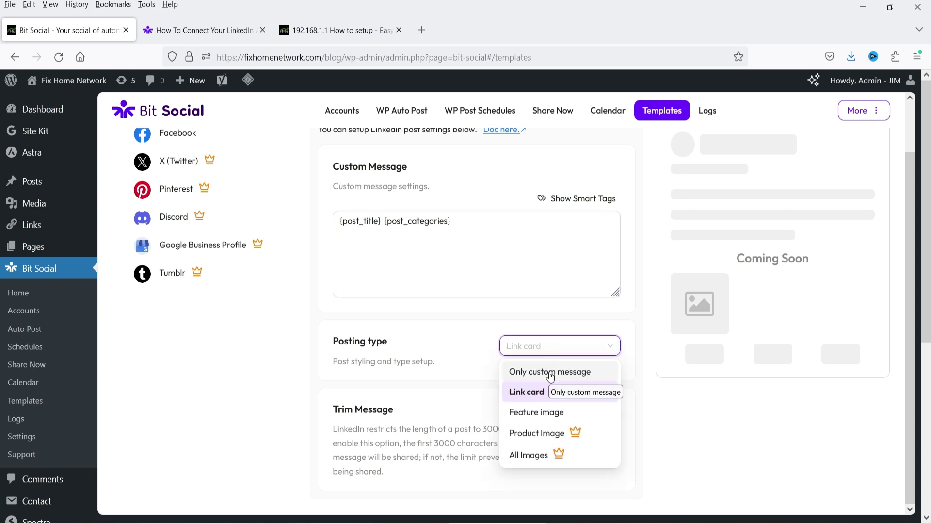
left_click(550, 372)
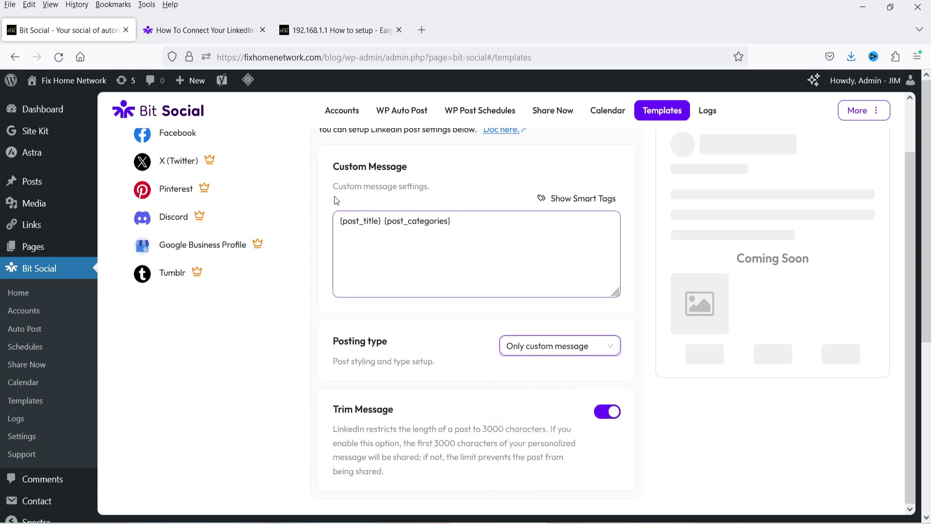
left_click(570, 347)
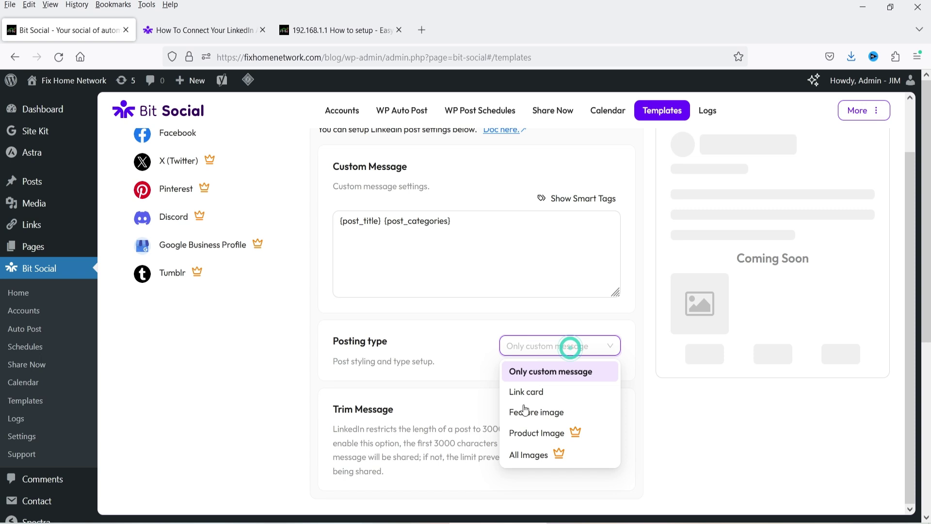
left_click(549, 394)
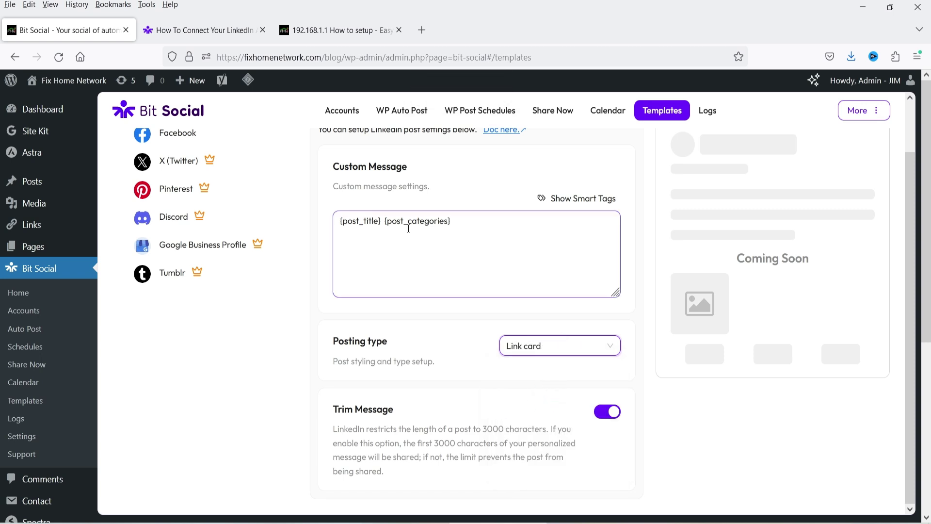
left_click(539, 356)
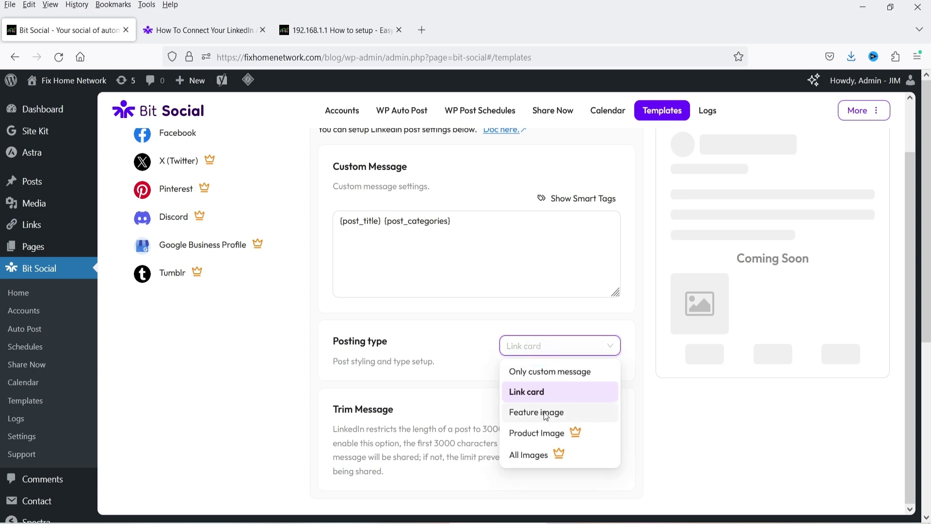
left_click(545, 413)
left_click(531, 357)
left_click(516, 389)
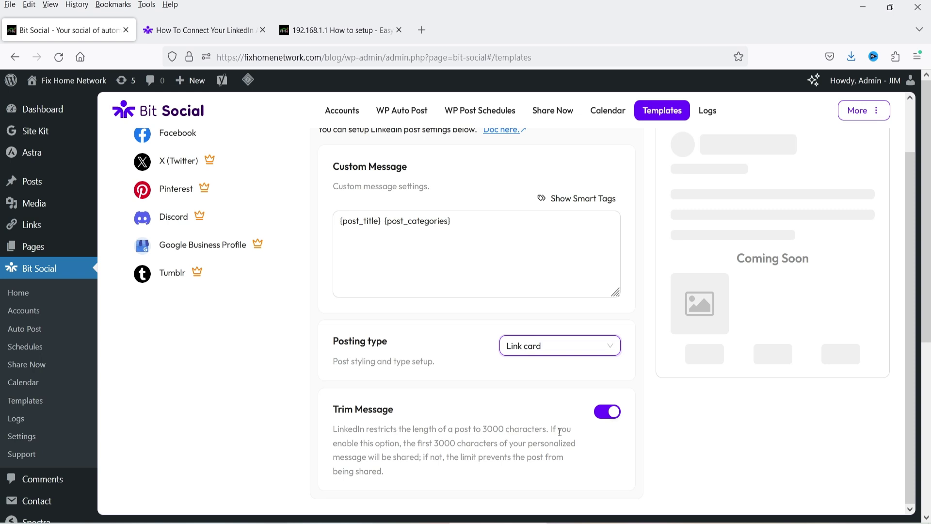
Step: Set the Facebook template's custom message to {post_title} #{post_categories}, using the Post Categories smart tag
scroll(741, 392, "up", 2)
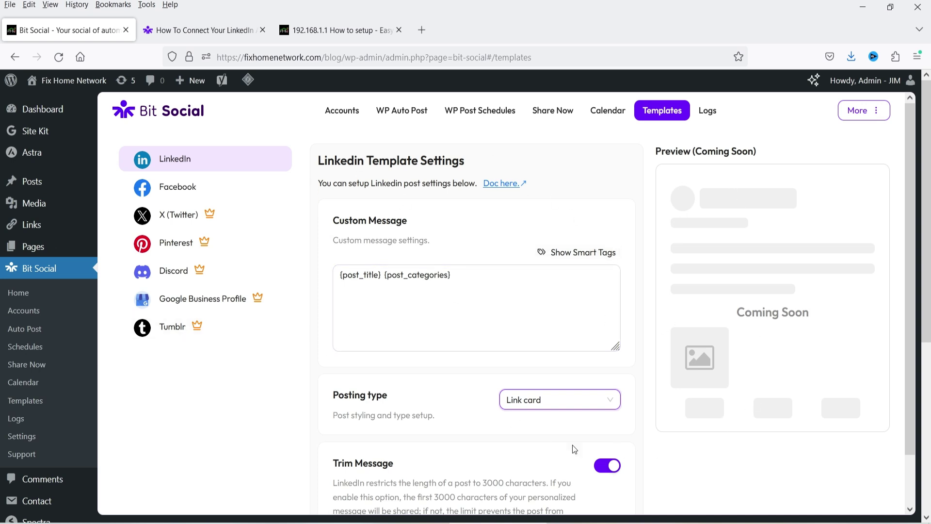
left_click(187, 185)
left_click(415, 278)
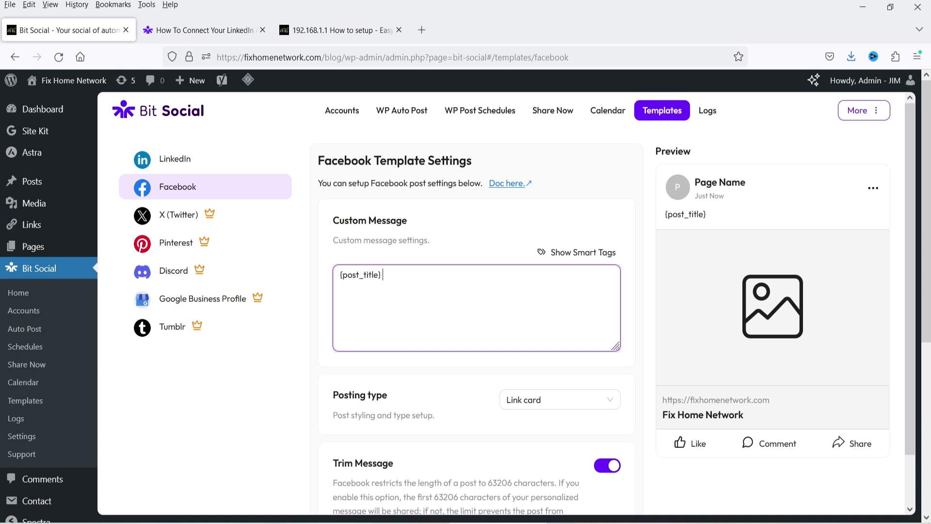
type("#")
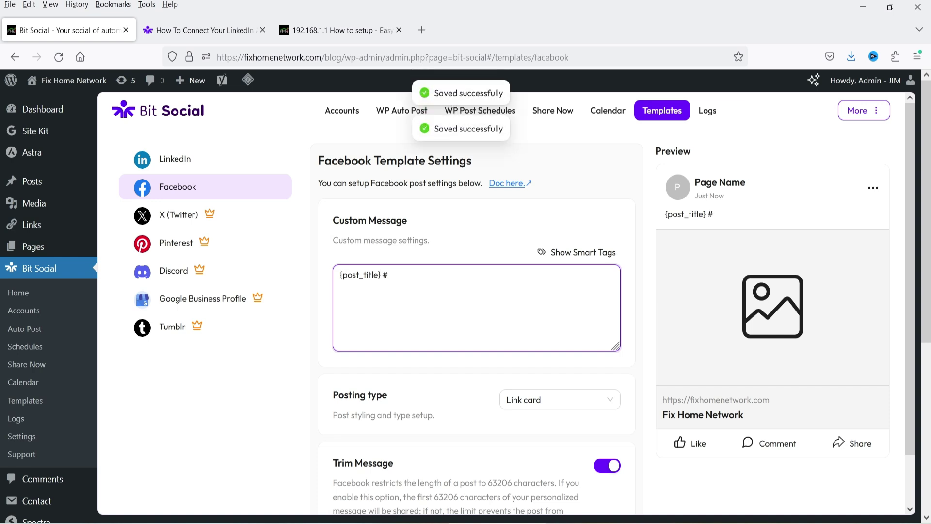
left_click(572, 257)
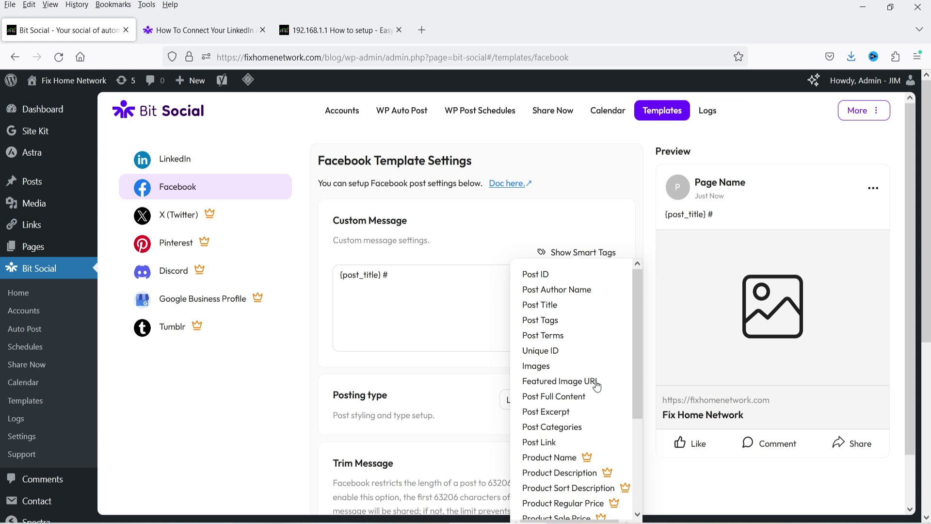
left_click(560, 428)
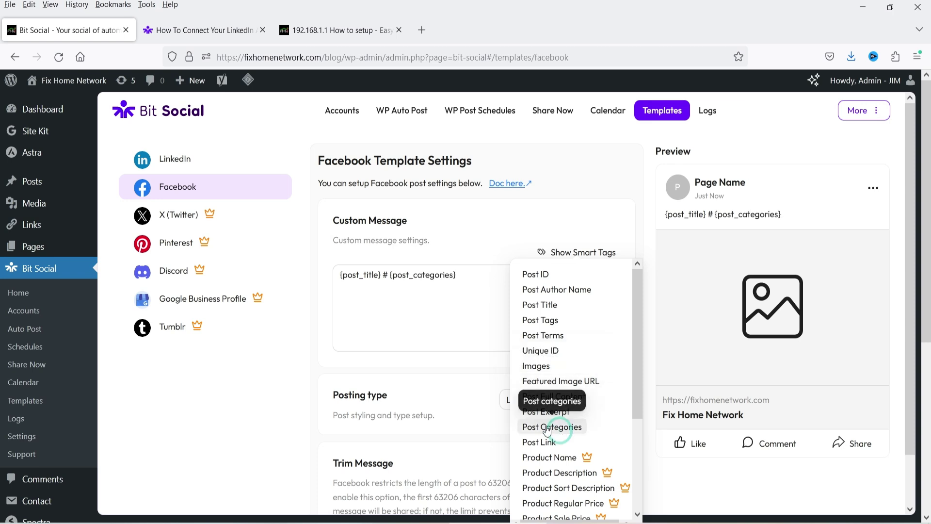
left_click(397, 291)
left_click(388, 277)
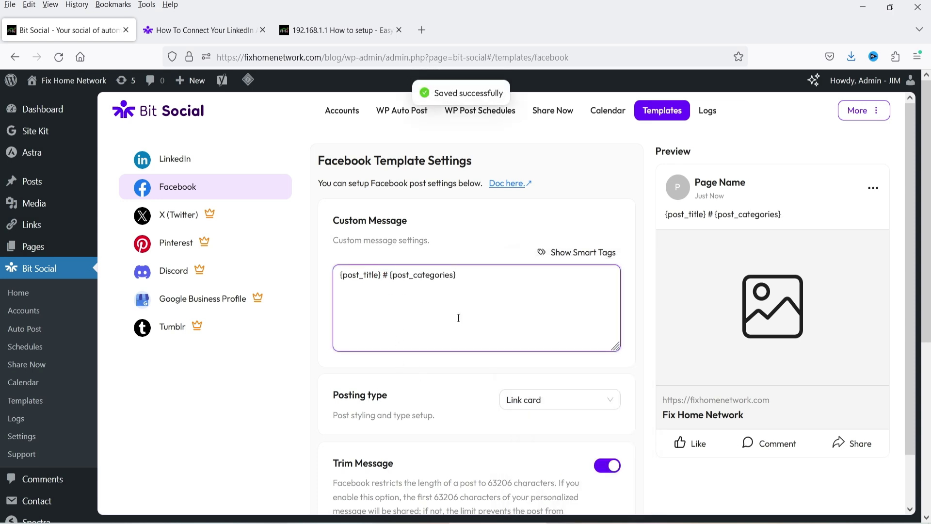
key("Delete")
Step: Try the Only custom message posting type for the Facebook template and switch back to Link card
scroll(394, 354, "down", 2)
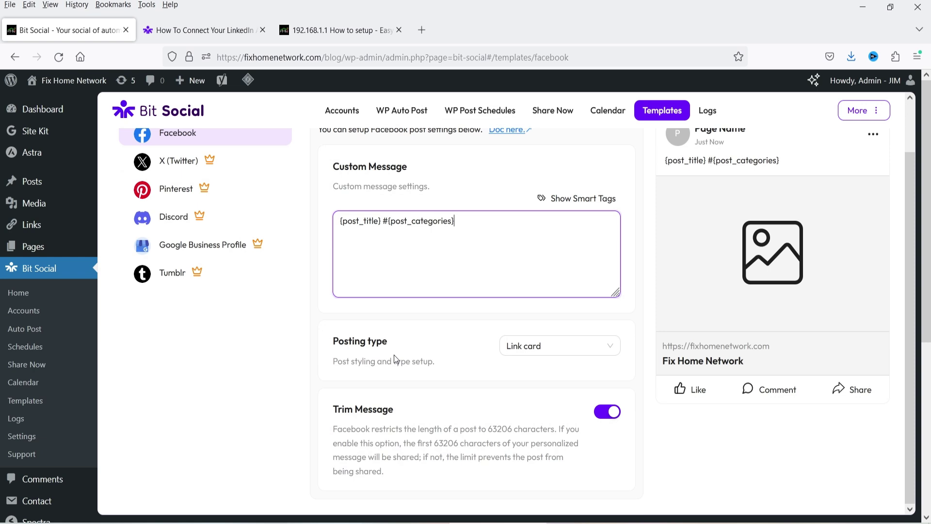
left_click(528, 356)
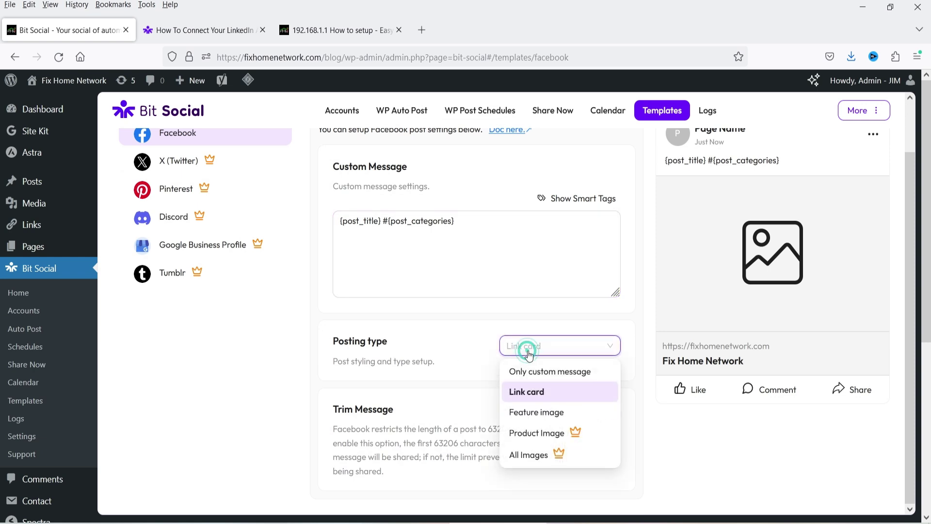
left_click(563, 377)
scroll(563, 373, "up", 2)
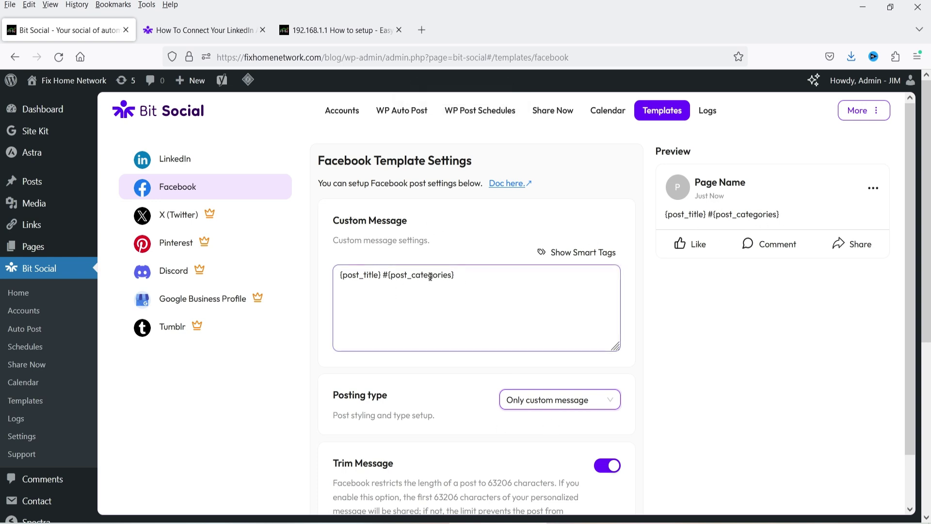
left_click(552, 398)
left_click(547, 443)
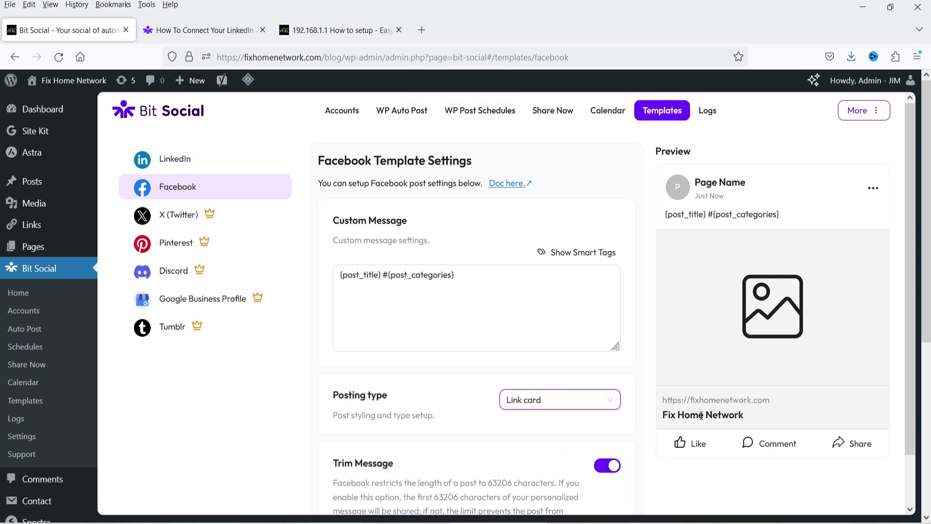
Step: Try the Feature image posting type for the Facebook template and switch back to Link card
left_click(525, 406)
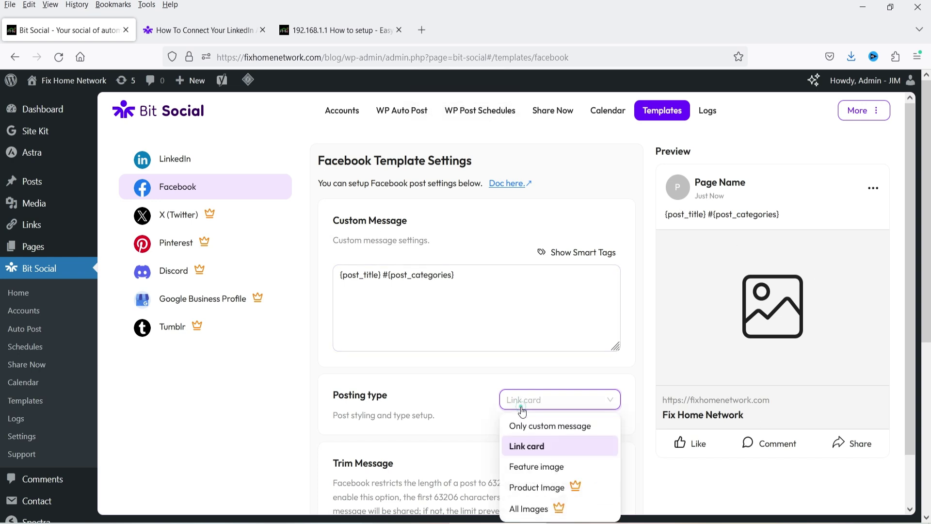
left_click(535, 466)
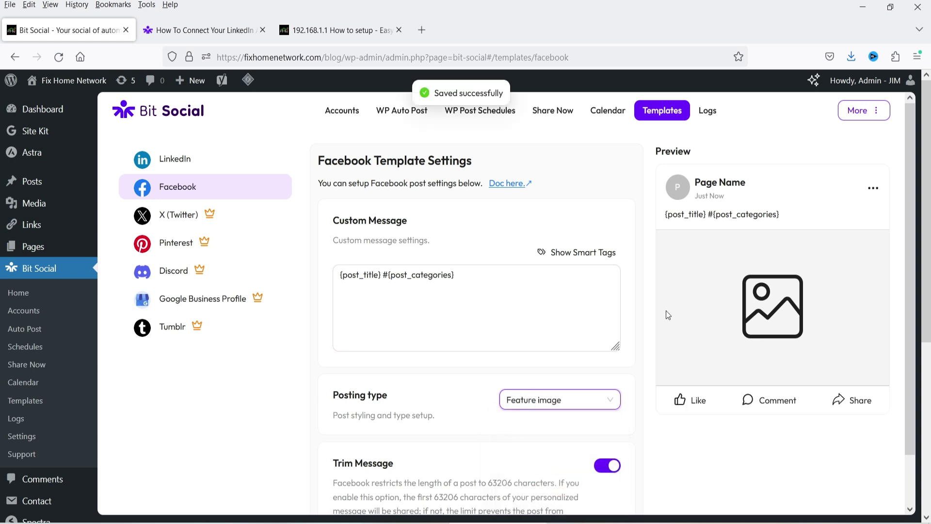
left_click(585, 401)
left_click(547, 447)
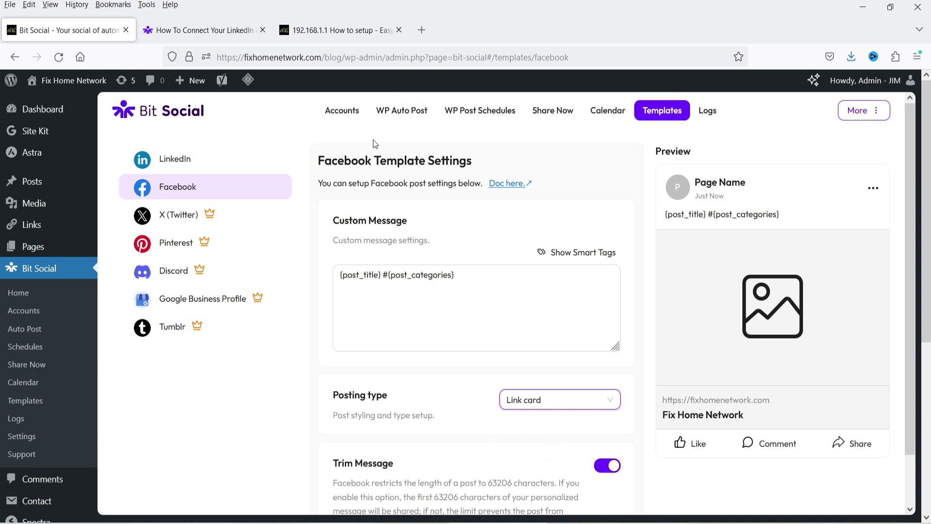
Step: Select all connected LinkedIn and Facebook accounts in the WP Auto Post settings
left_click(402, 110)
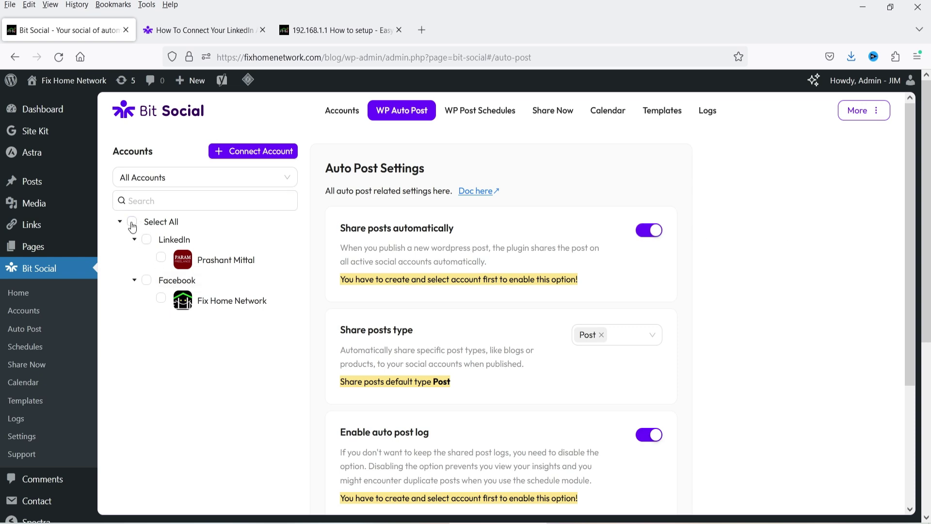
left_click(146, 239)
left_click(162, 300)
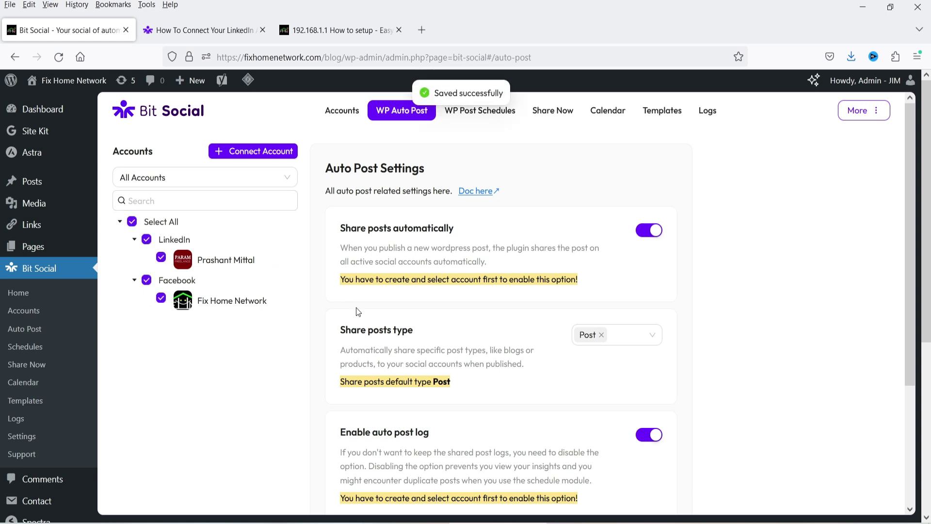
left_click(132, 222)
left_click(132, 223)
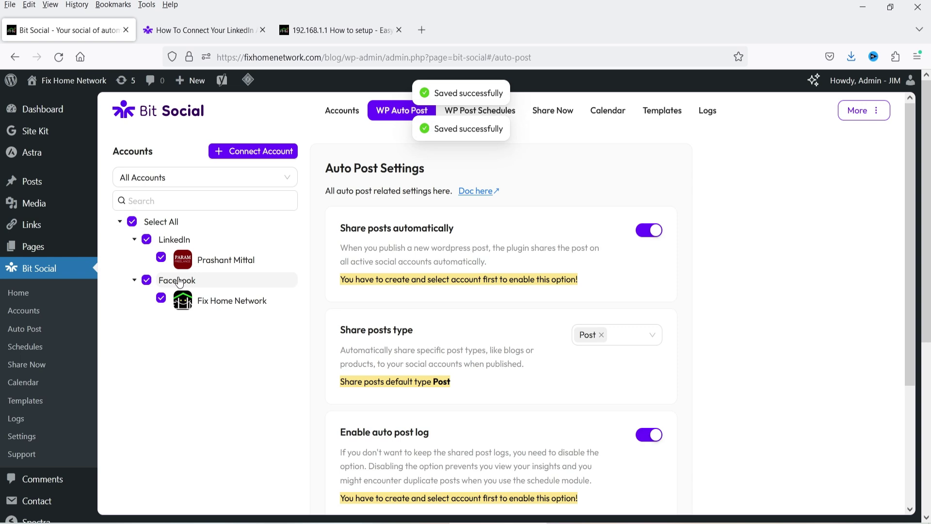
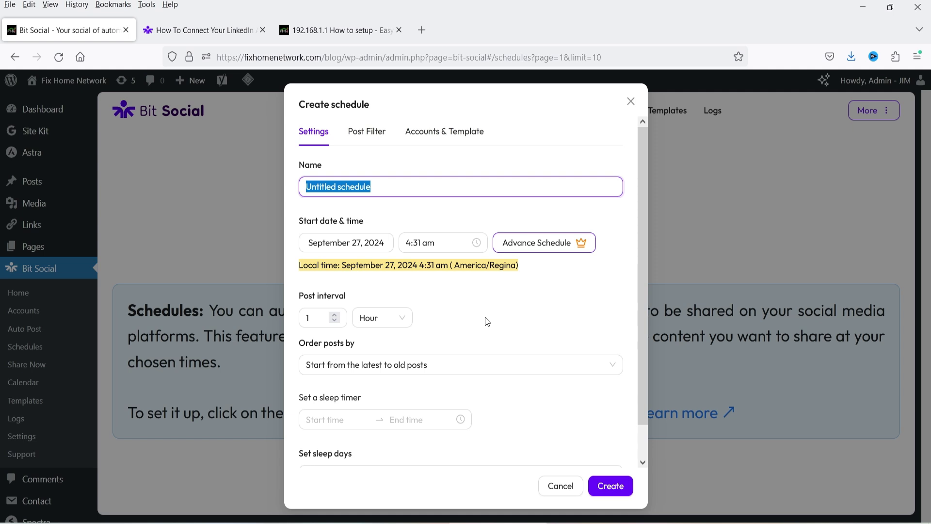
Step: Examine the post order, sleep timer and sleep days options in the new schedule's settings, keeping the order from latest to old posts
scroll(450, 310, "down", 1)
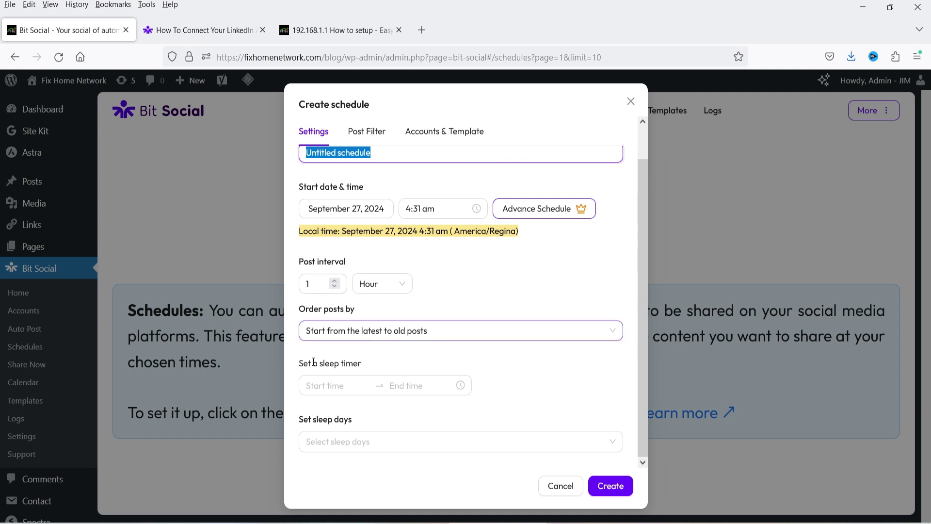
left_click(374, 337)
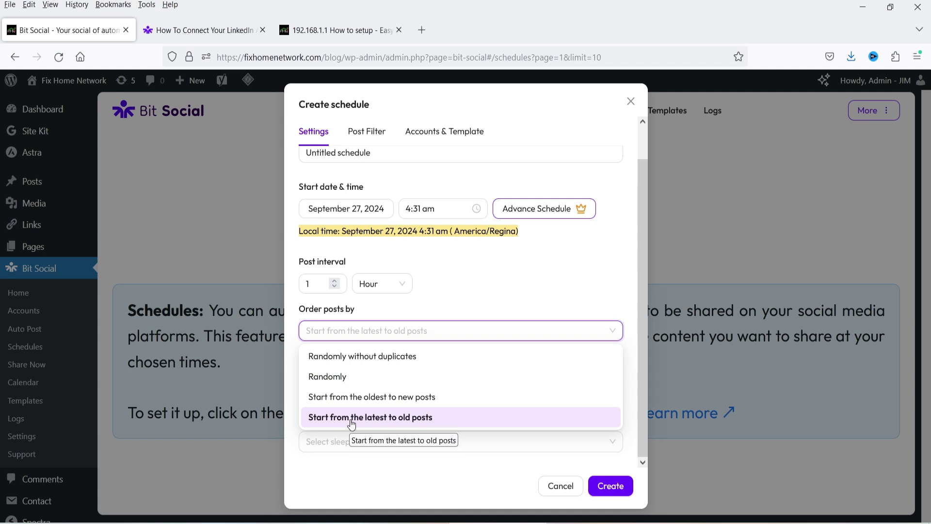
left_click(384, 421)
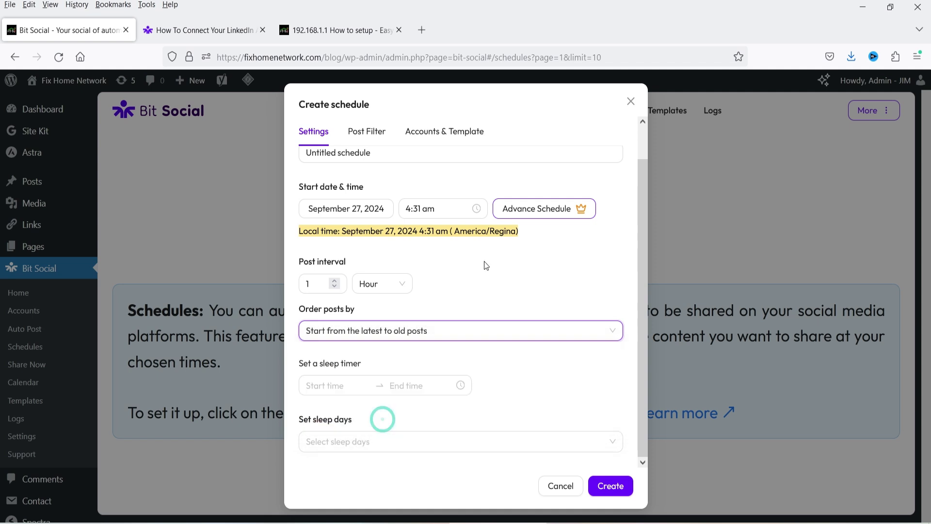
left_click(313, 385)
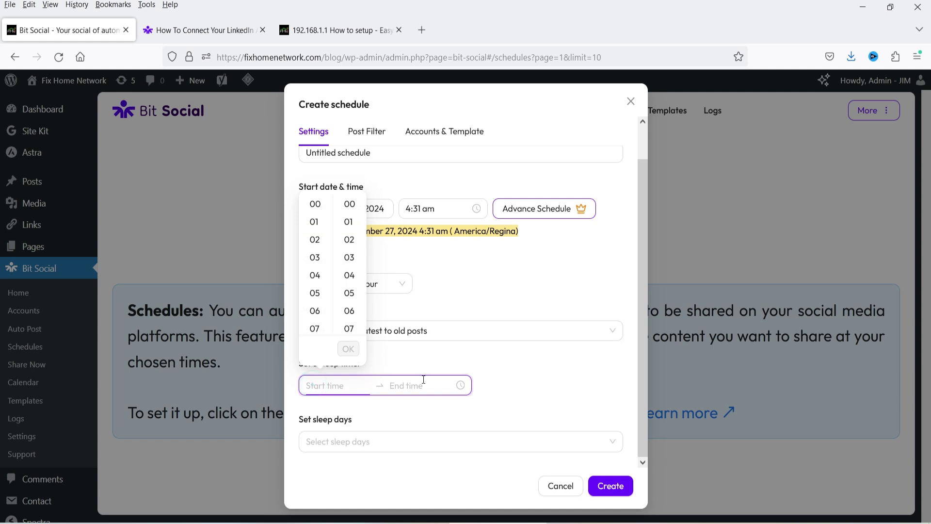
left_click(319, 387)
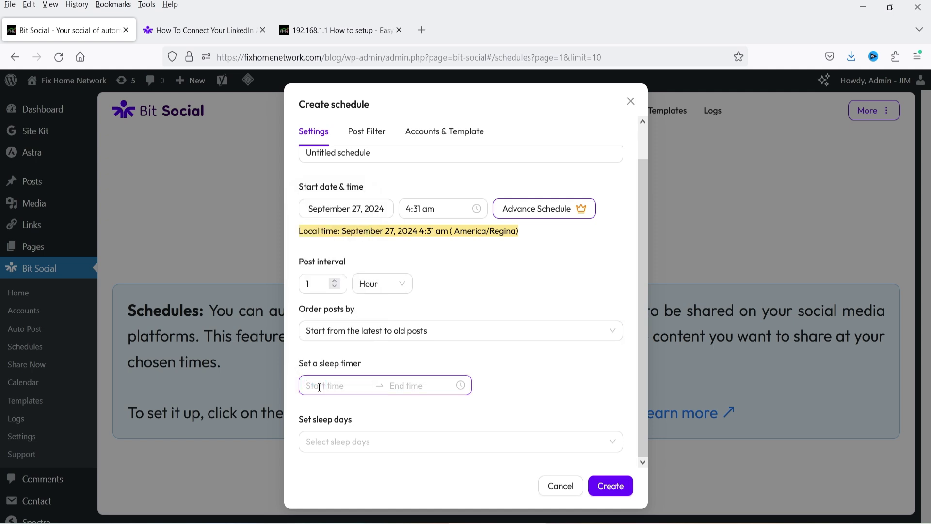
left_click(345, 447)
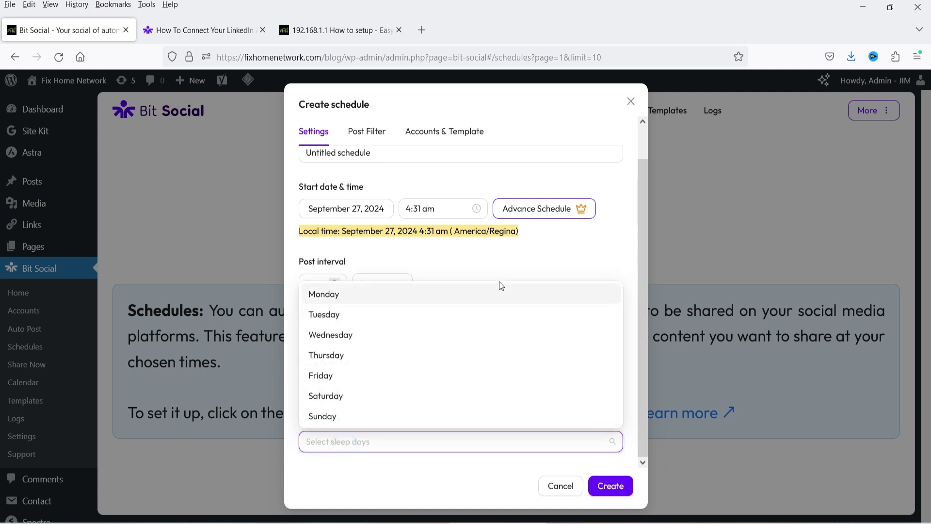
left_click(510, 248)
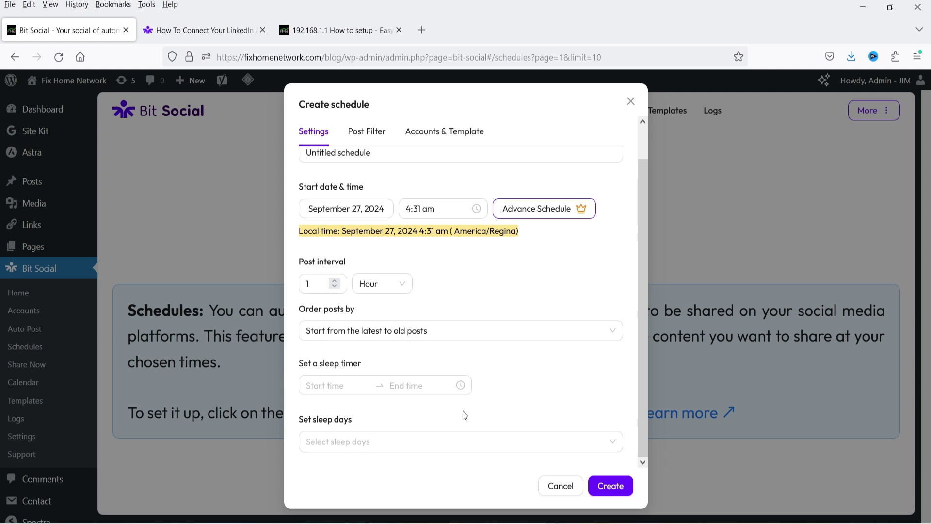
Step: Try filtering the schedule's posts by published time to the last 90 days and reset it to All times
left_click(364, 132)
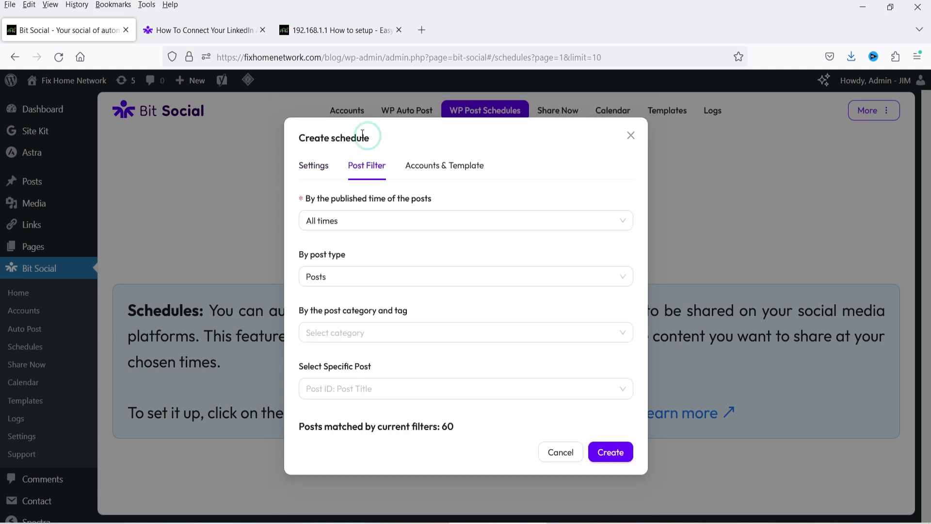
left_click(360, 222)
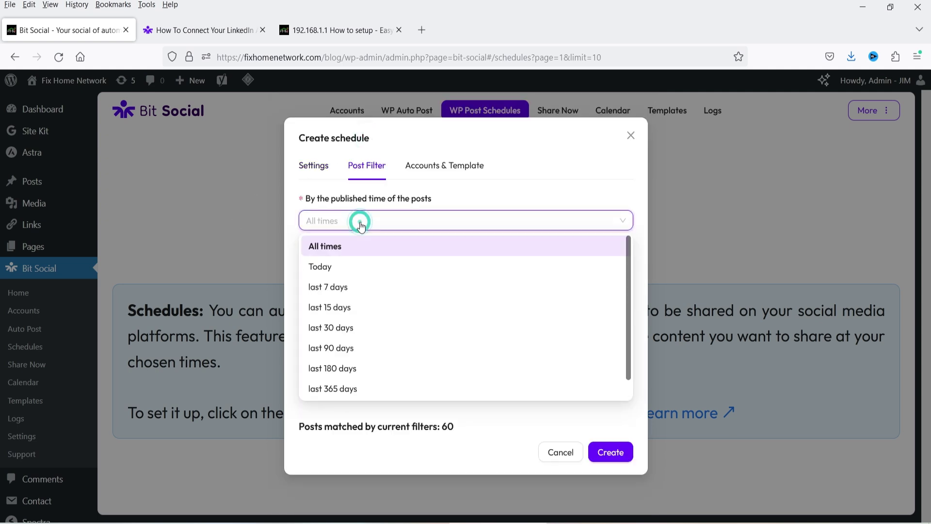
left_click(360, 221)
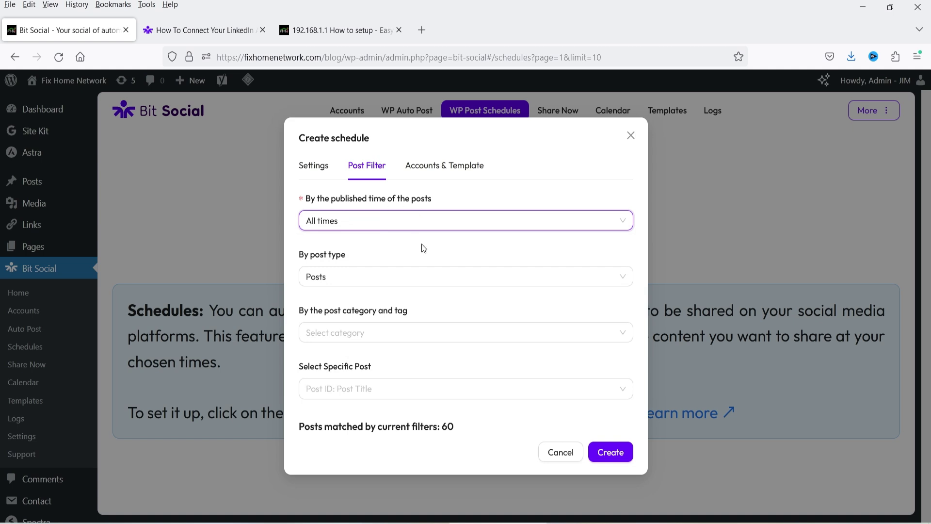
left_click(407, 222)
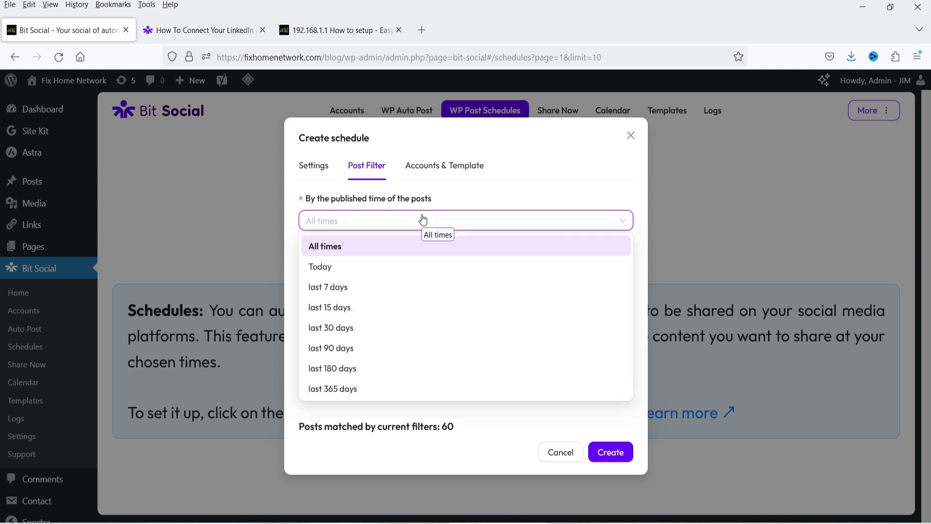
left_click(359, 349)
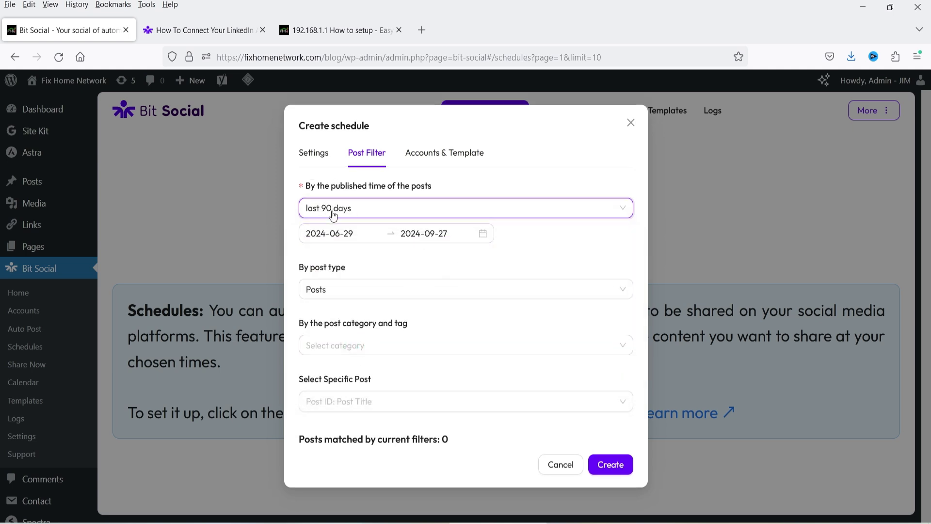
left_click(348, 212)
left_click(348, 232)
Step: Keep the schedule's post type as Posts, try the Linksys category filter, and clear the category again
left_click(357, 283)
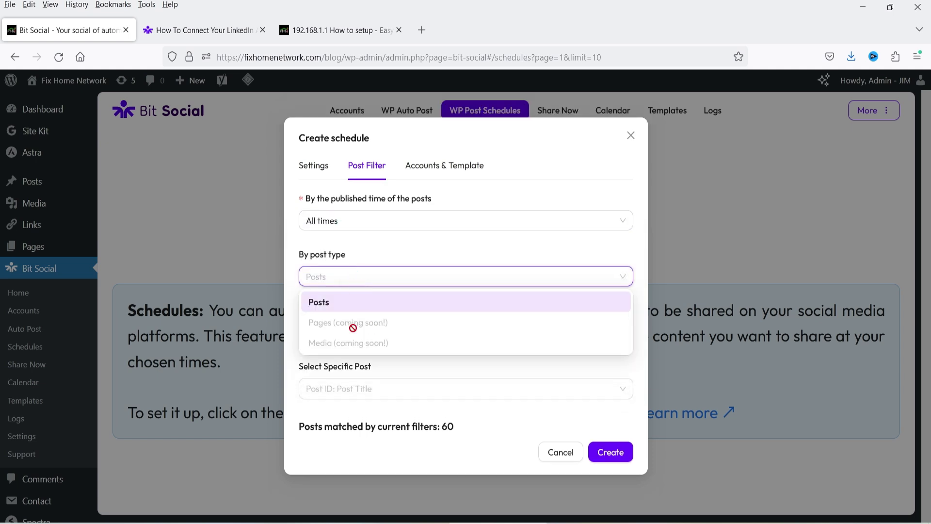
left_click(387, 298)
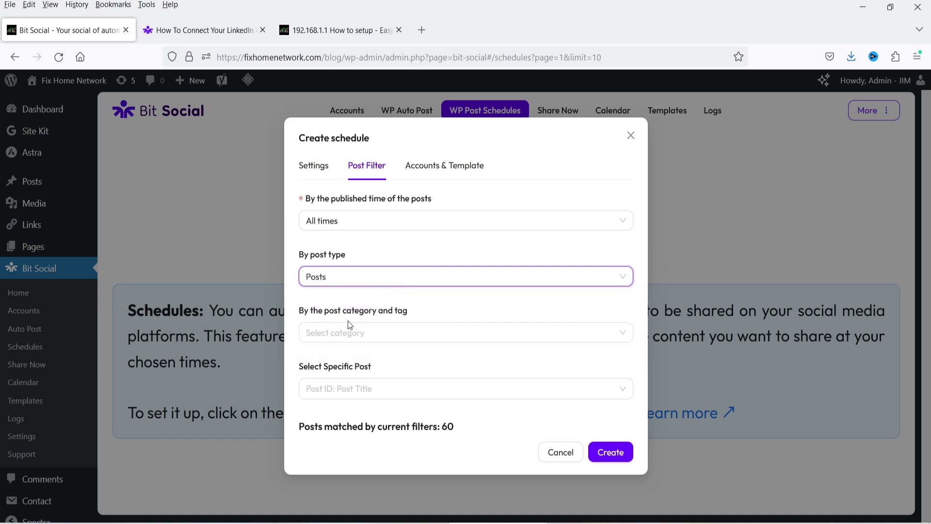
left_click(404, 338)
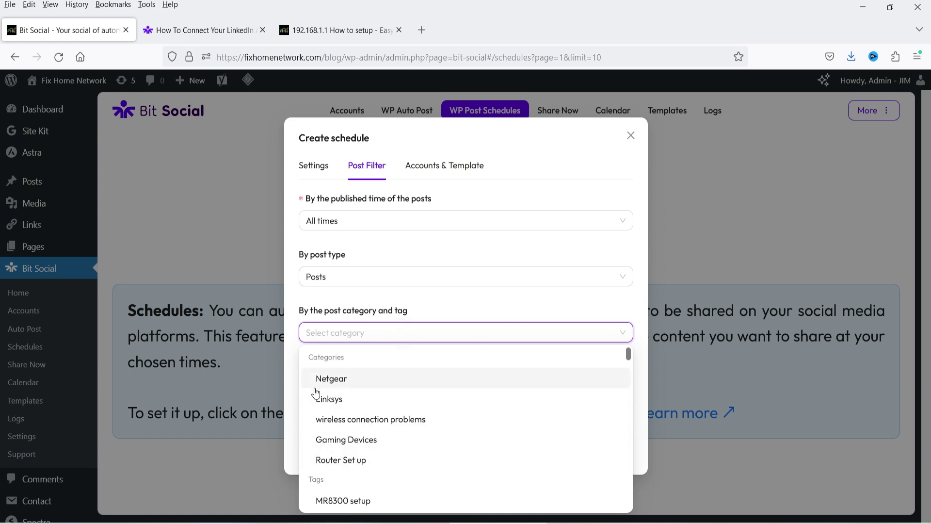
left_click(334, 407)
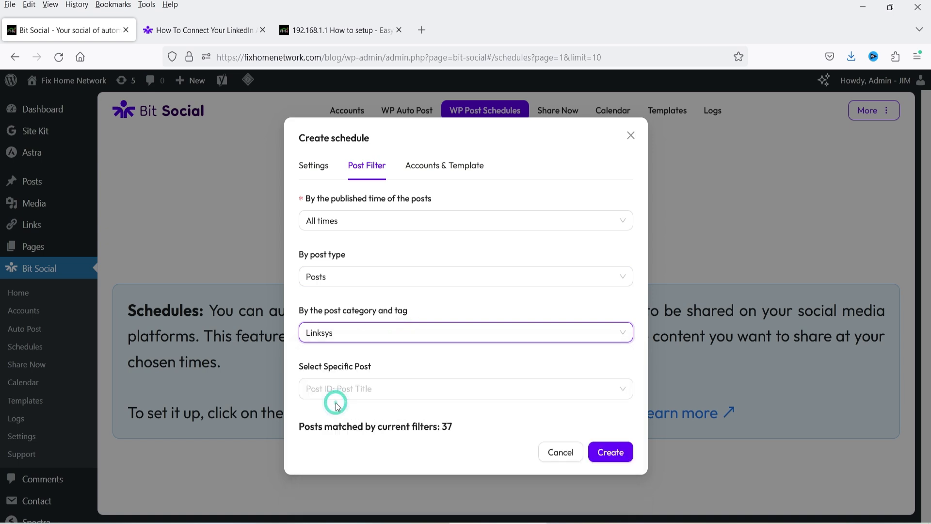
left_click(388, 336)
left_click(385, 335)
left_click(385, 335)
left_click(622, 332)
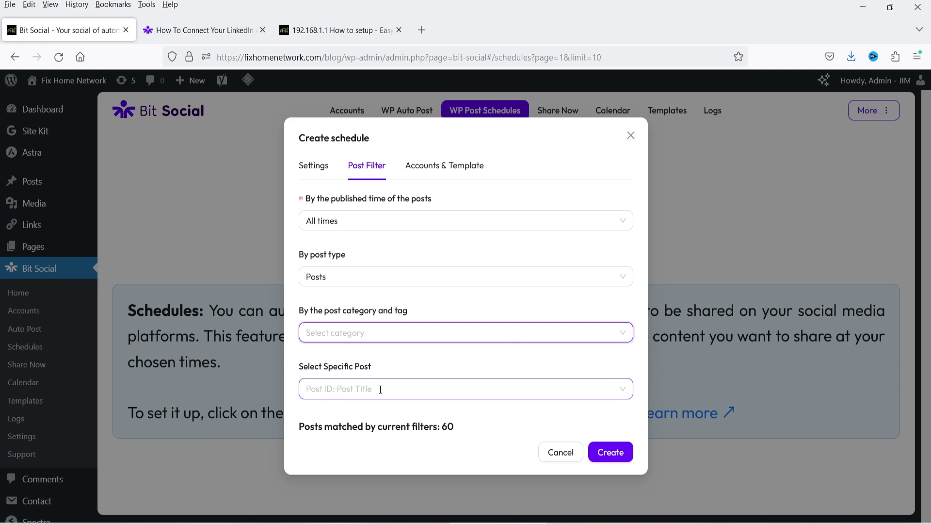
left_click_drag(424, 427, 459, 427)
left_click(458, 427)
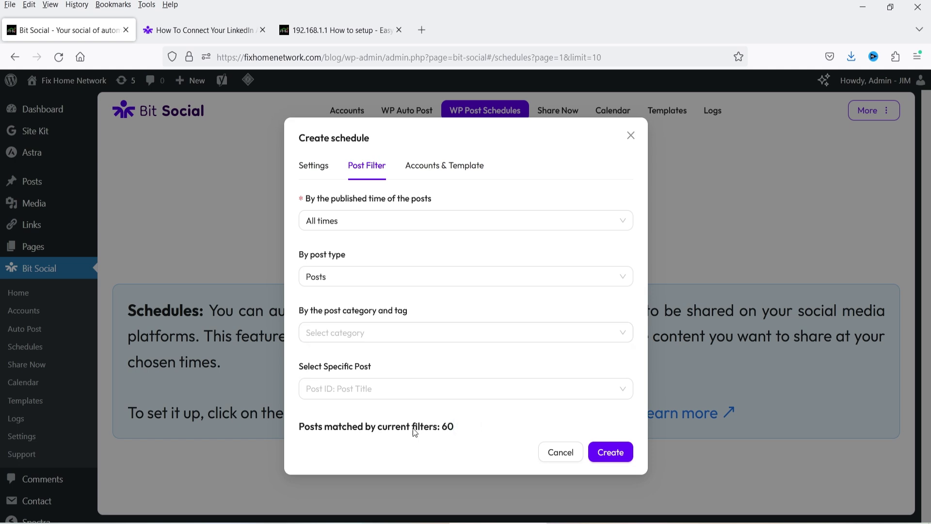
Step: Select all LinkedIn and Facebook accounts for the new schedule and close it without creating it
left_click(445, 168)
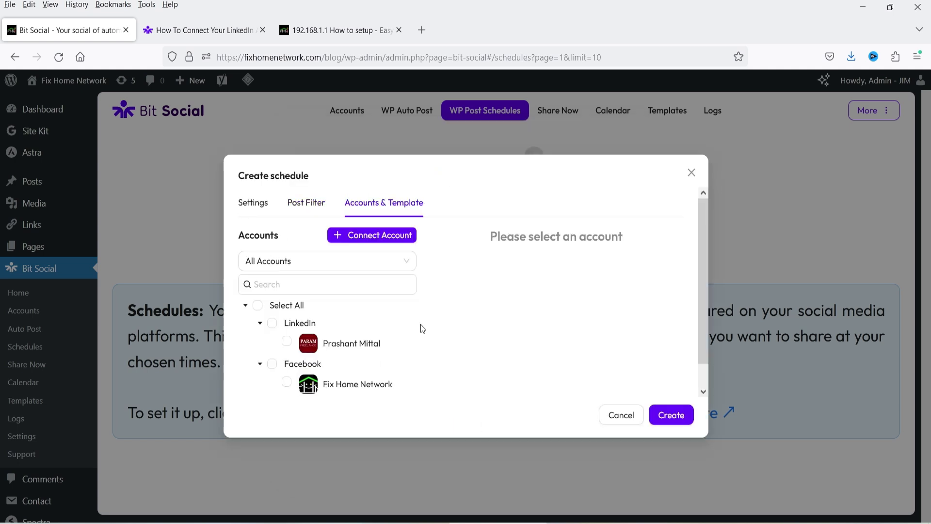
left_click(258, 305)
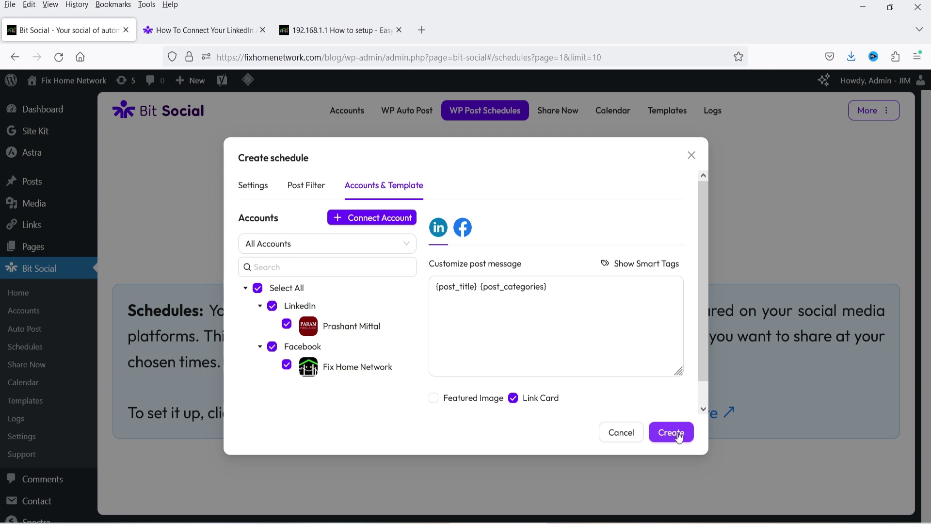
left_click(691, 156)
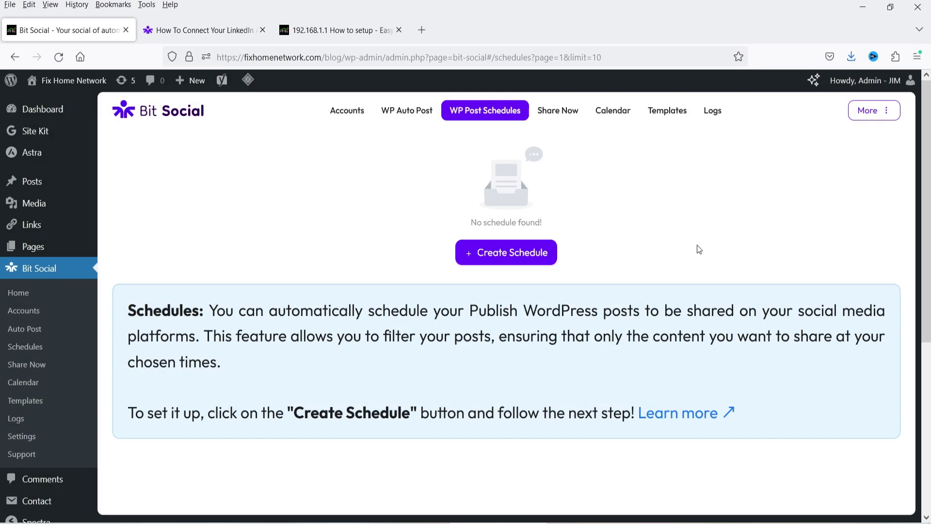
Step: Start a new Share Now post and select all LinkedIn and Facebook accounts for it
left_click(557, 110)
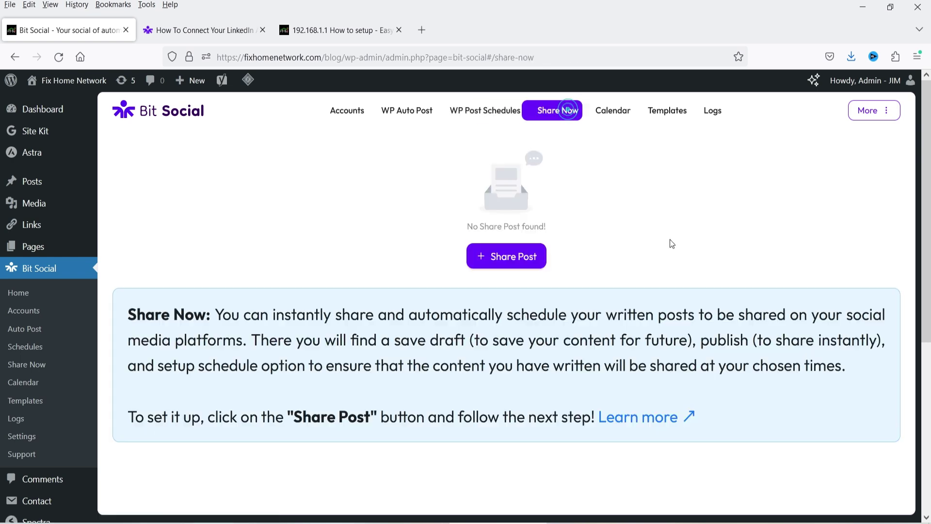
left_click(507, 257)
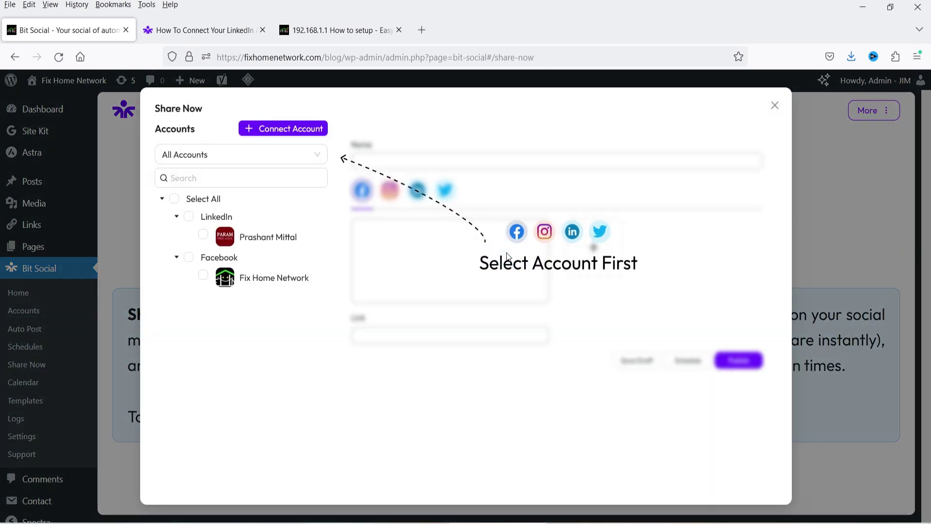
left_click(174, 198)
Step: Look over the post's name and text fields and try the Link and Media options, ending with Link enabled
left_click(376, 150)
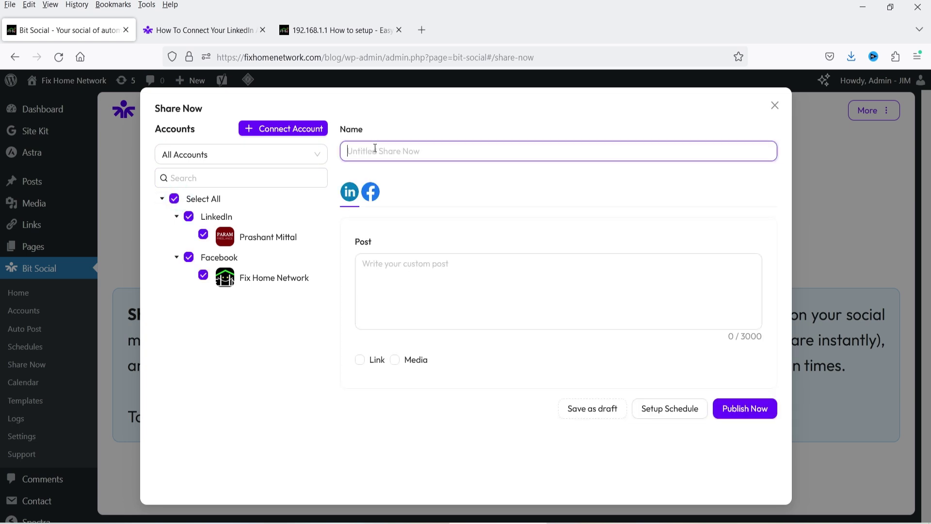
left_click(410, 271)
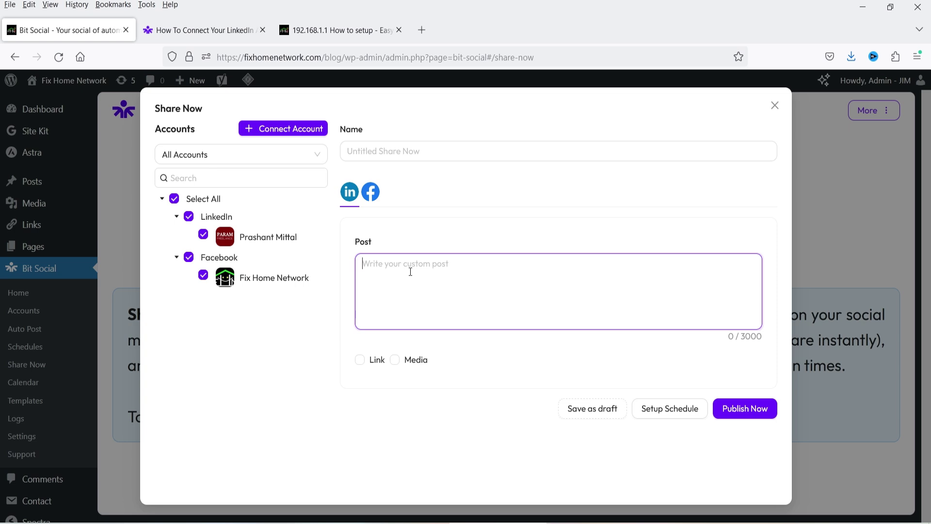
left_click(371, 360)
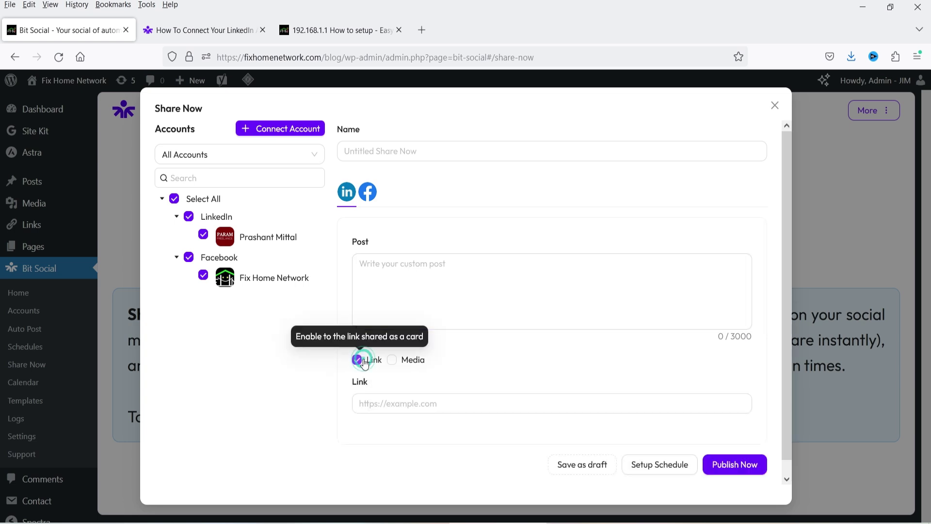
left_click(389, 361)
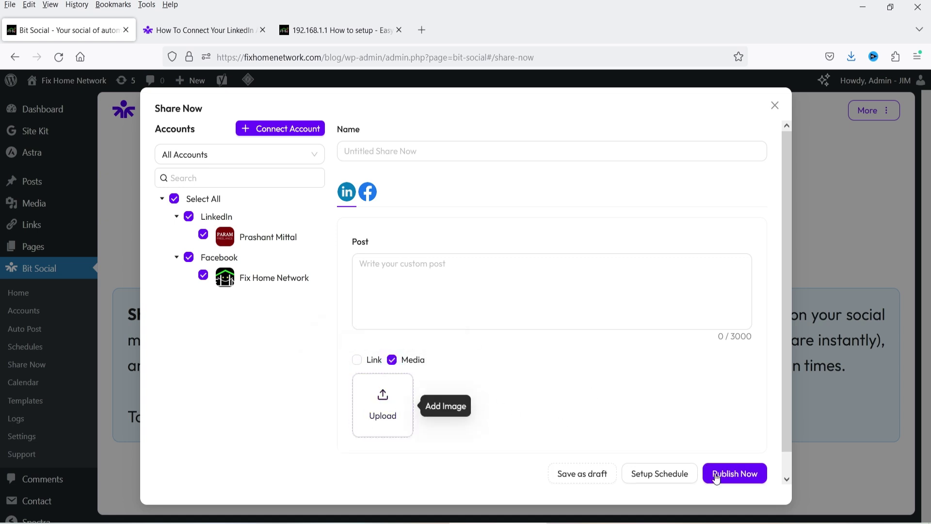
left_click(358, 360)
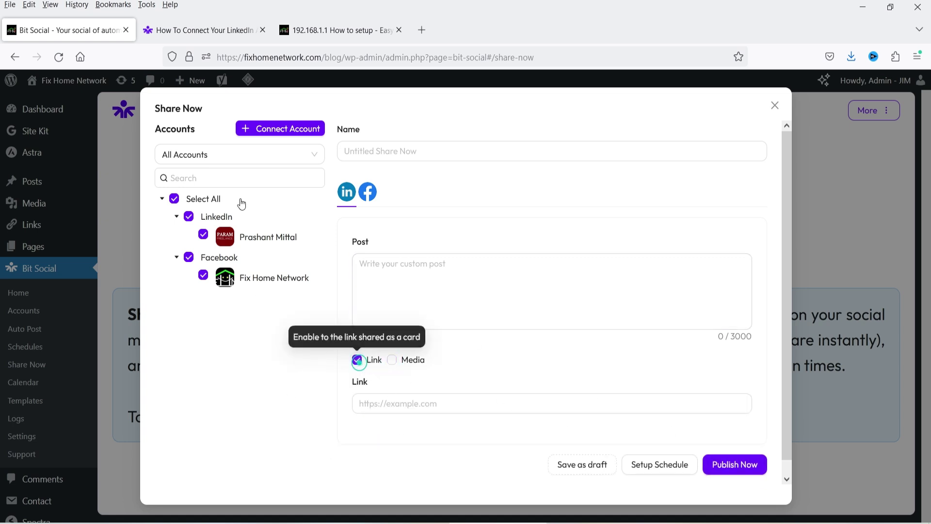
Step: Look at the empty post text field and close the Share Now post without publishing or saving it
left_click(473, 314)
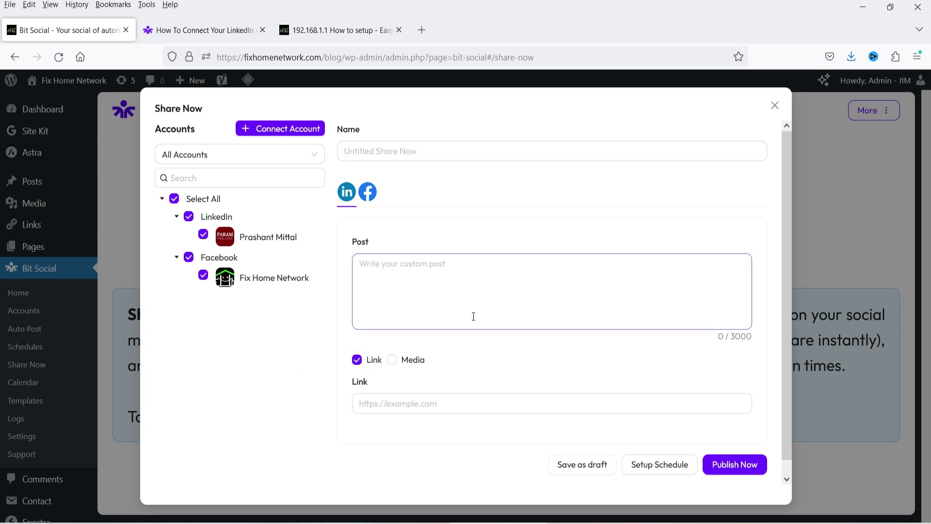
left_click(469, 273)
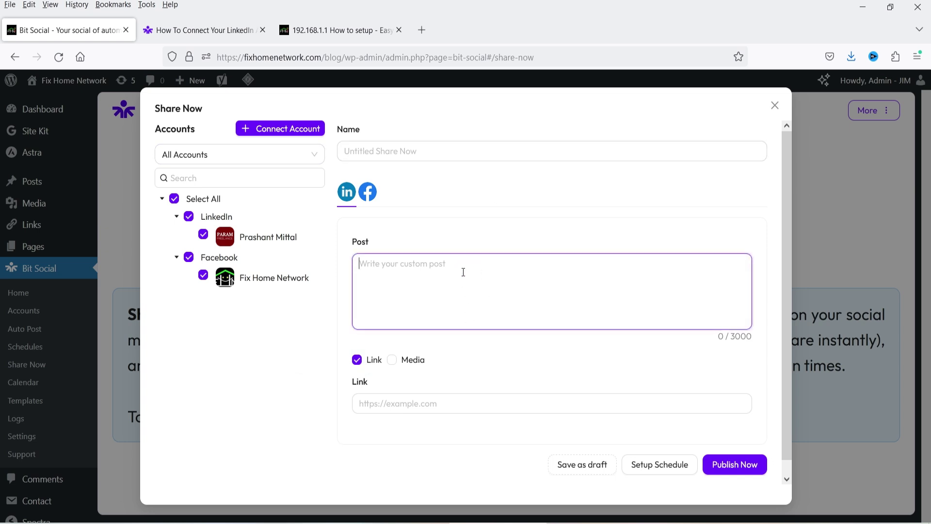
left_click(774, 105)
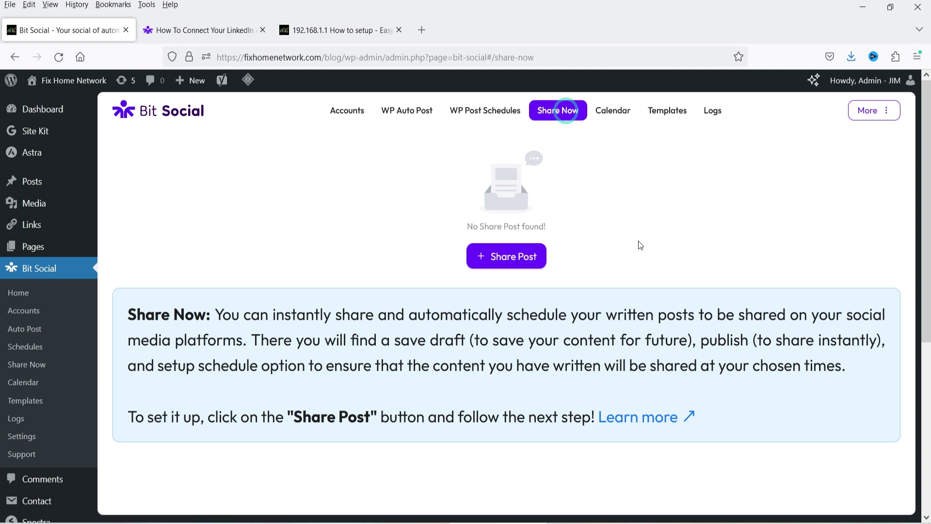
Step: View the Bit Social calendar and connected accounts, and look through the site's list of posts for a draft
left_click(613, 110)
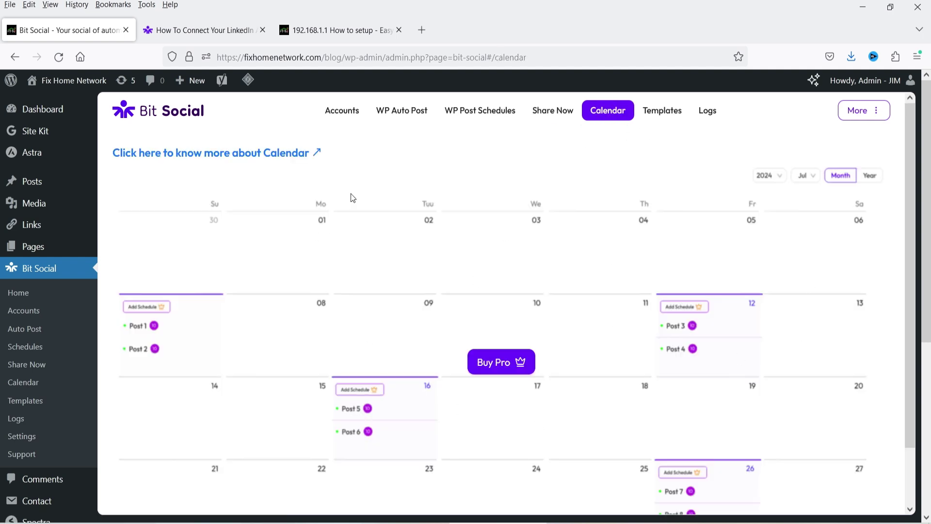
left_click(342, 110)
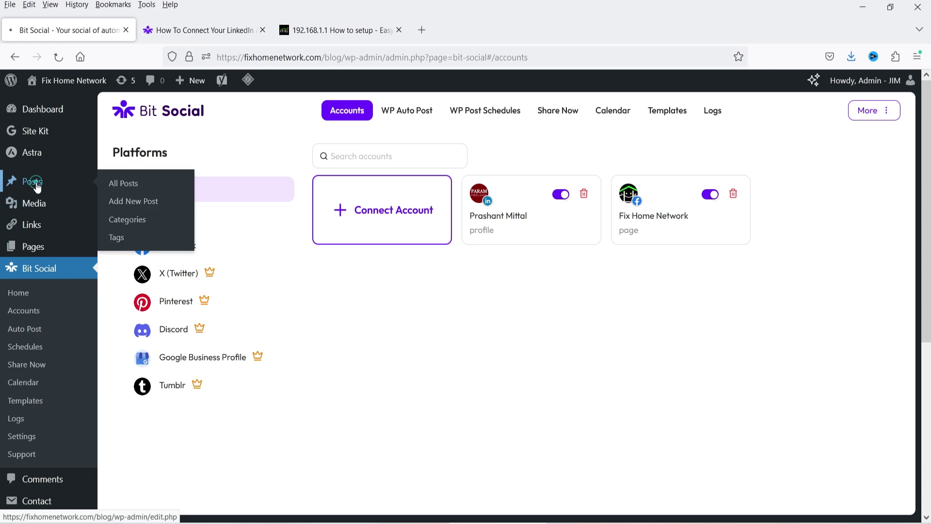
left_click(38, 187)
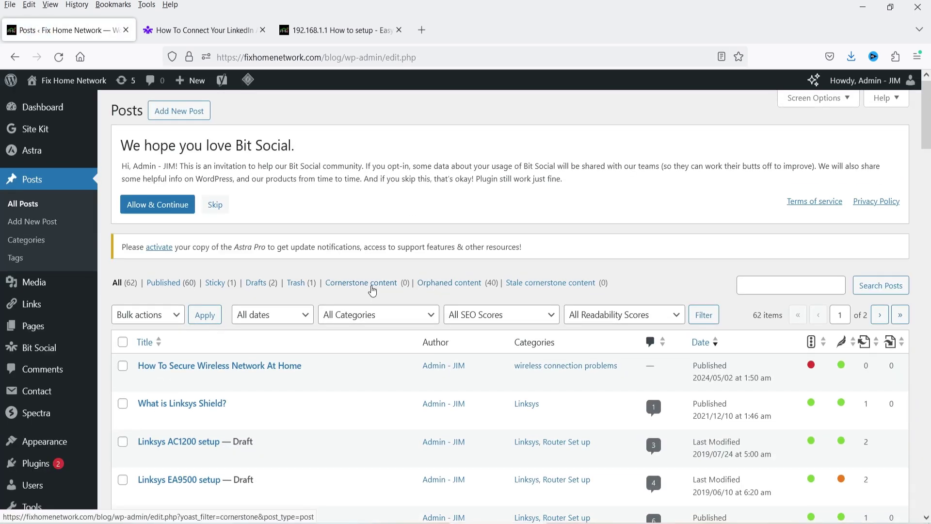
scroll(249, 239, "down", 4)
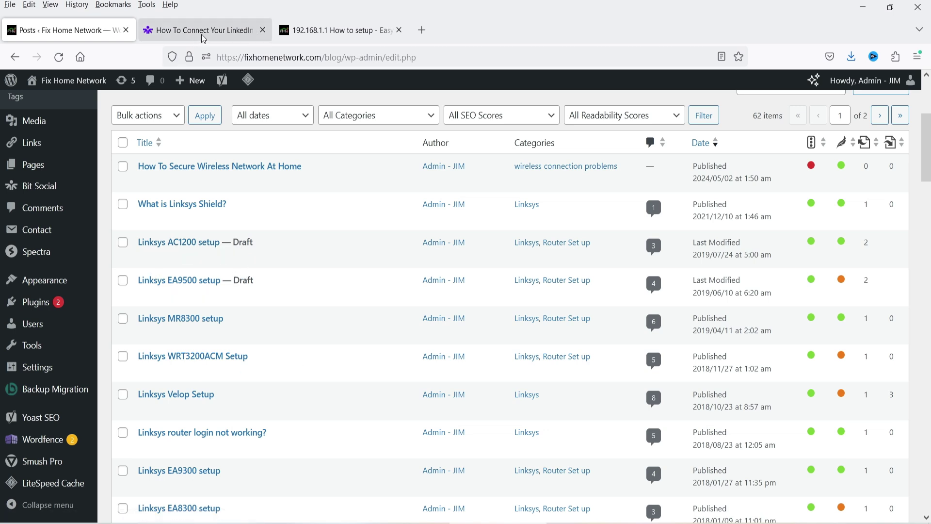
Step: Check the existing posts on the LinkedIn activity page and view the Fix Home Network Facebook page
left_click(204, 34)
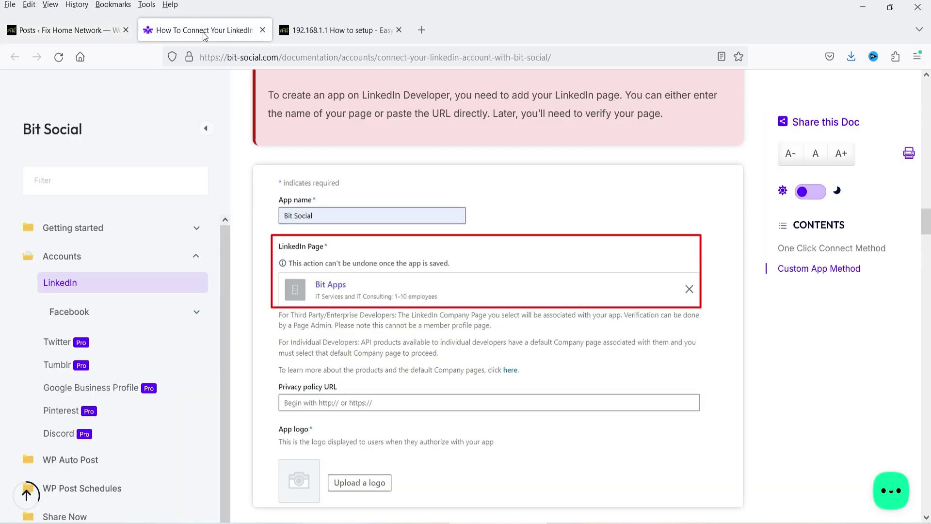
left_click(289, 59)
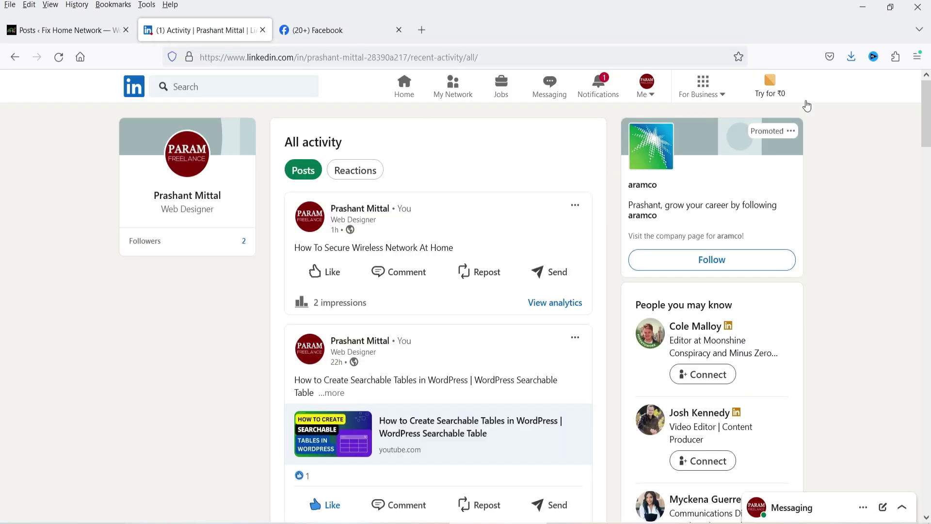
left_click(326, 30)
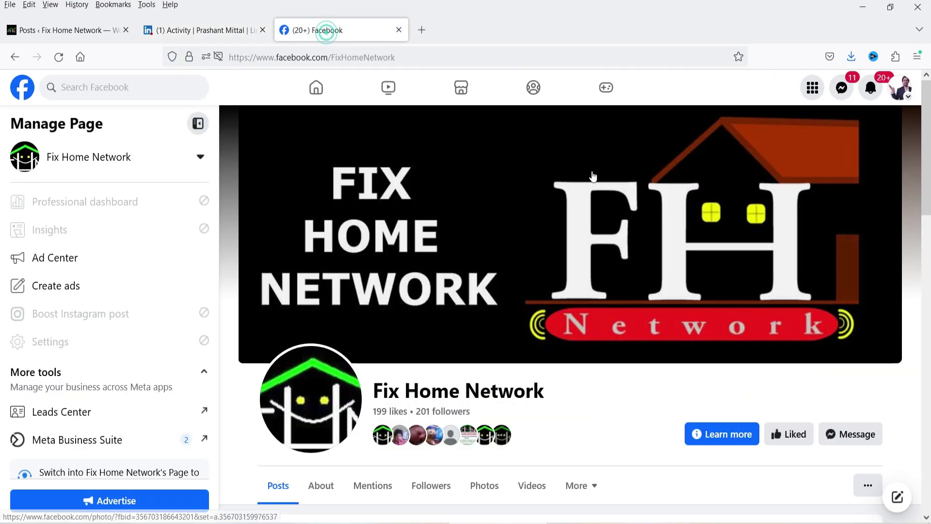
scroll(867, 213, "down", 5)
scroll(900, 255, "up", 5)
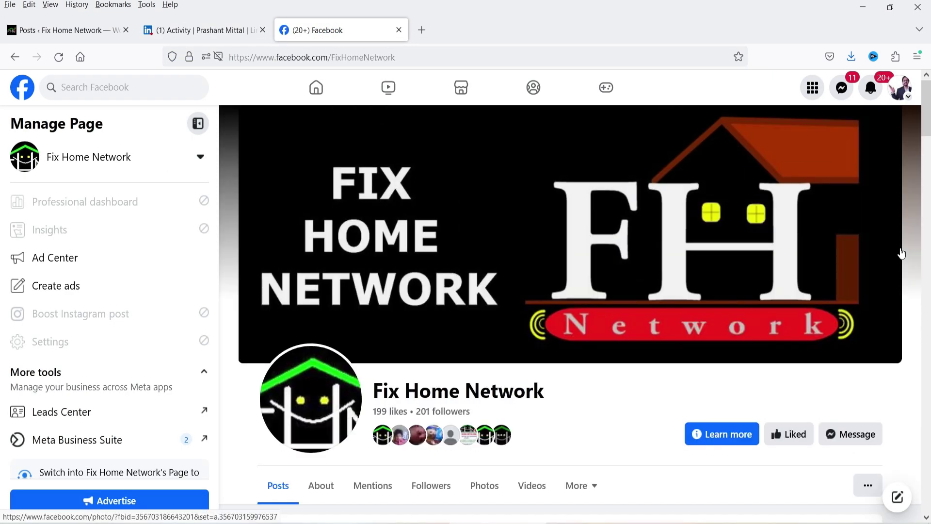
Step: Publish the draft post "Linksys AC1200 setup" from the WordPress post list and return to the Bit Social home page
left_click(47, 25)
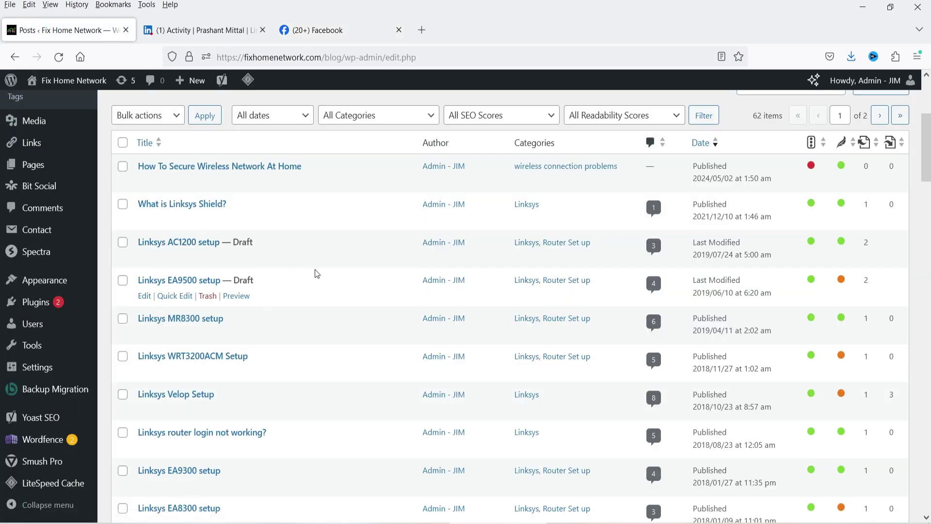
left_click(142, 258)
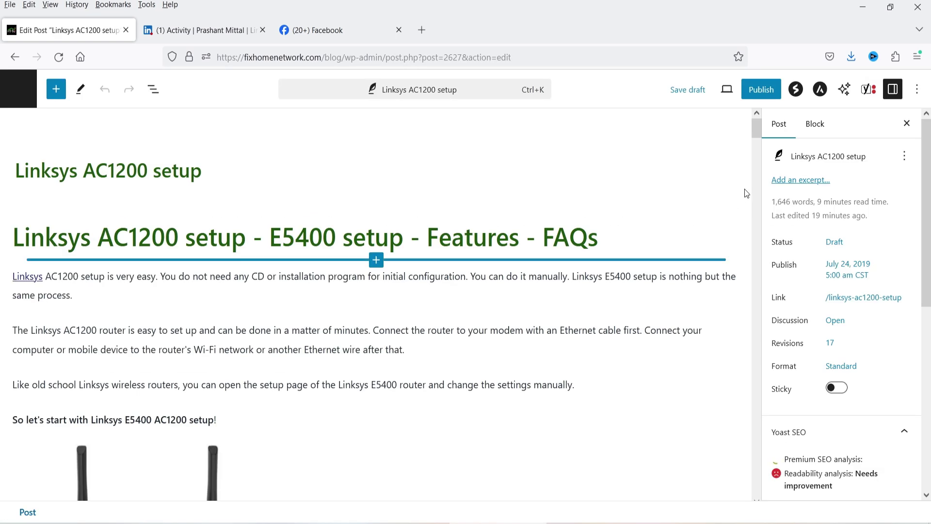
left_click(761, 90)
left_click(816, 91)
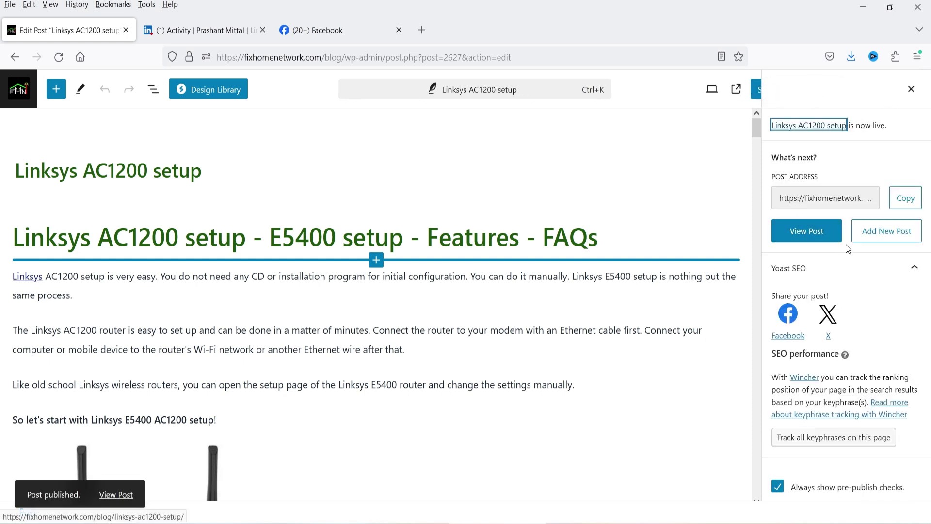
left_click(18, 89)
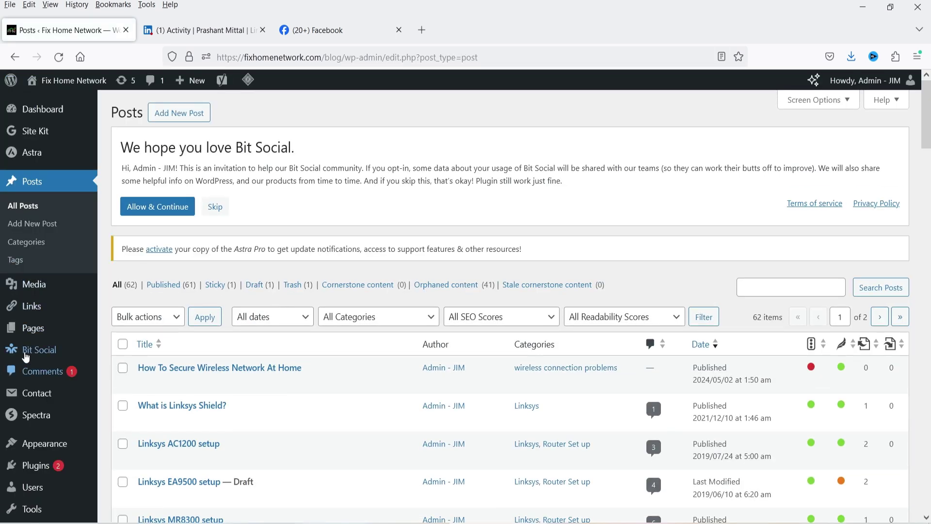
left_click(22, 350)
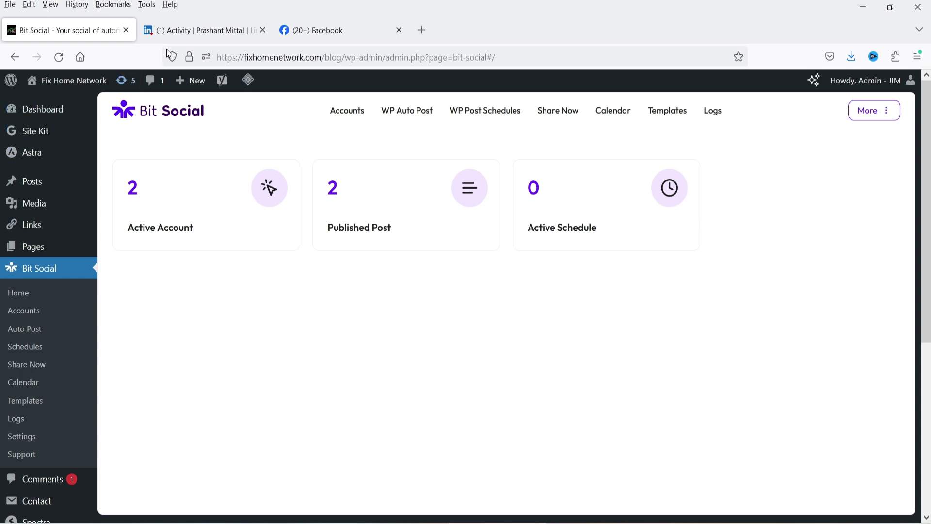
Step: Reload the LinkedIn activity page and the Facebook page and examine the shared "Linksys AC1200 setup" post on both
left_click(185, 30)
left_click(58, 56)
left_click(302, 32)
left_click(59, 57)
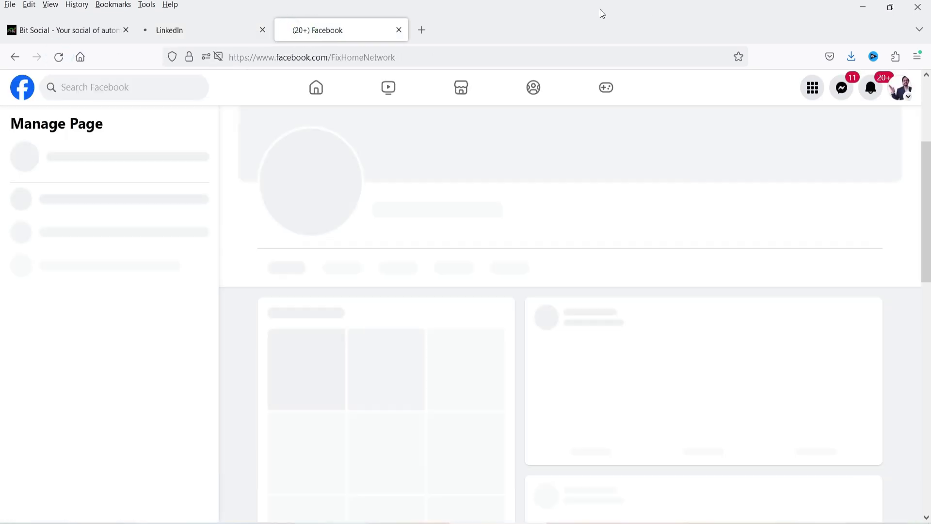
scroll(898, 271, "down", 1)
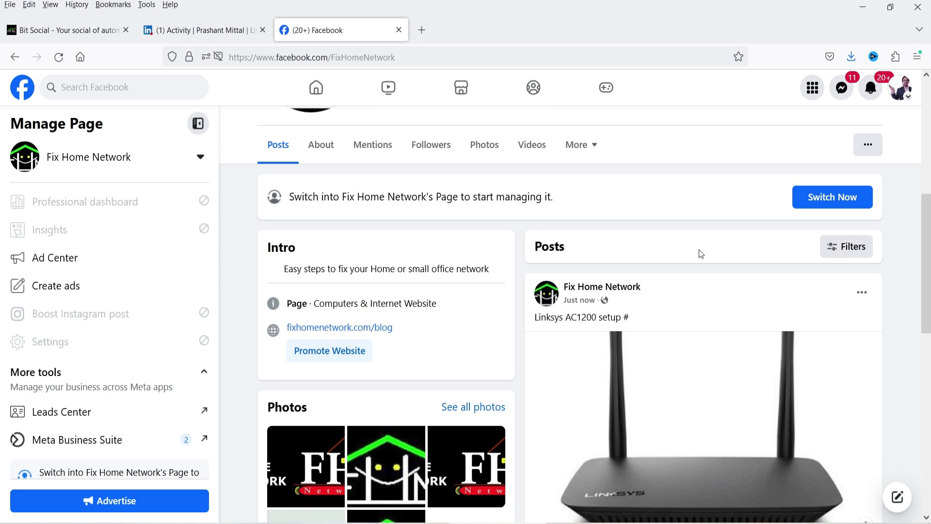
scroll(619, 301, "down", 3)
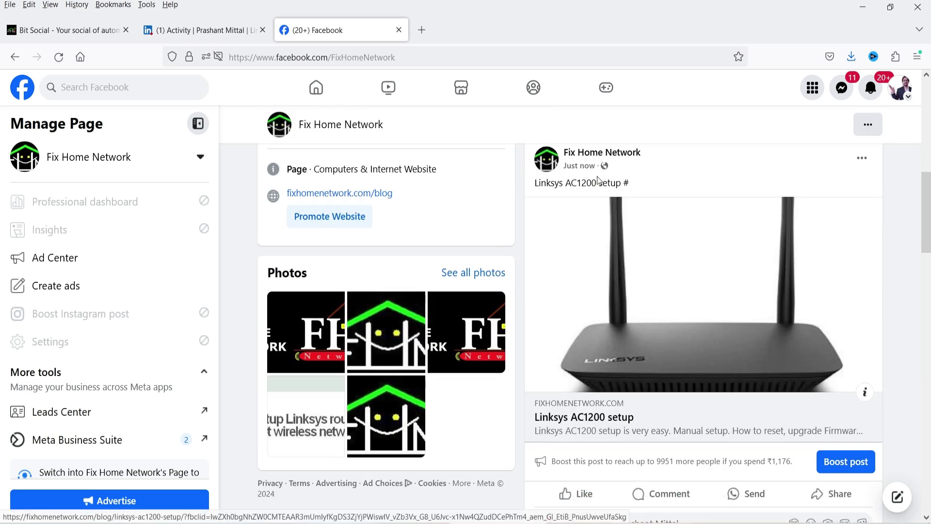
left_click_drag(537, 185, 631, 186)
left_click(537, 184)
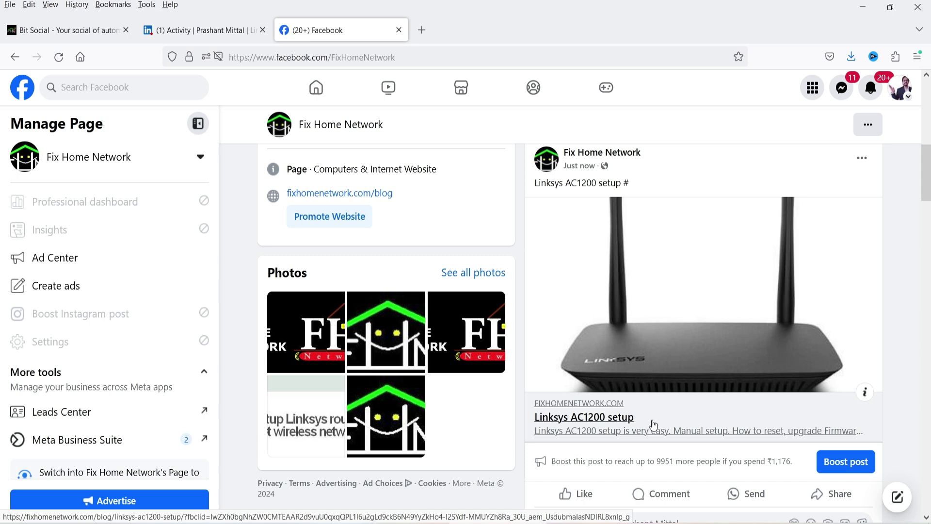
left_click(224, 30)
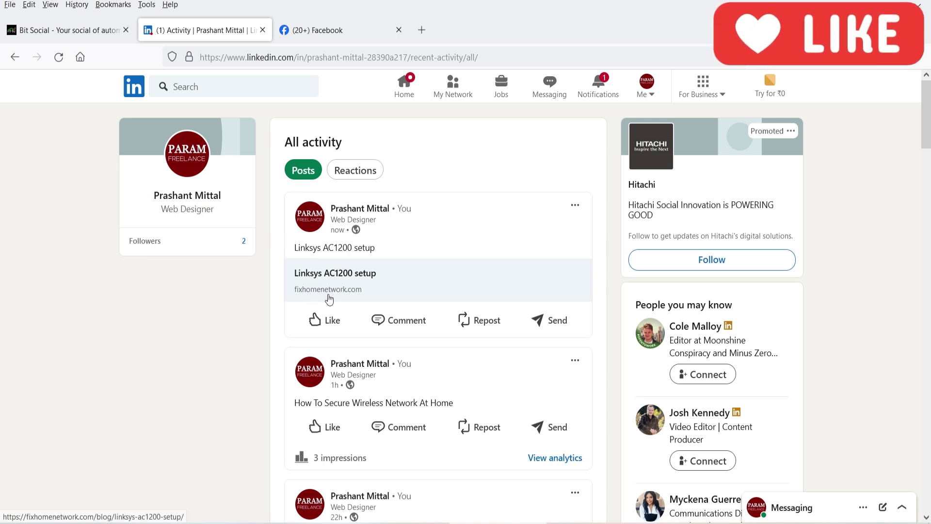
Step: Open the "Linksys AC1200 setup" post in the editor to check its featured image setting, and compare it with the LinkedIn post
left_click(57, 31)
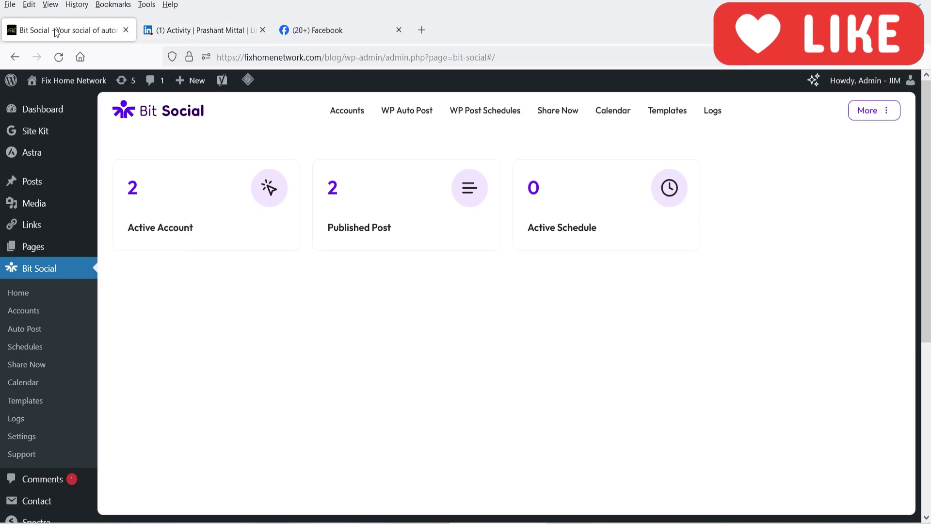
mouse_move(41, 183)
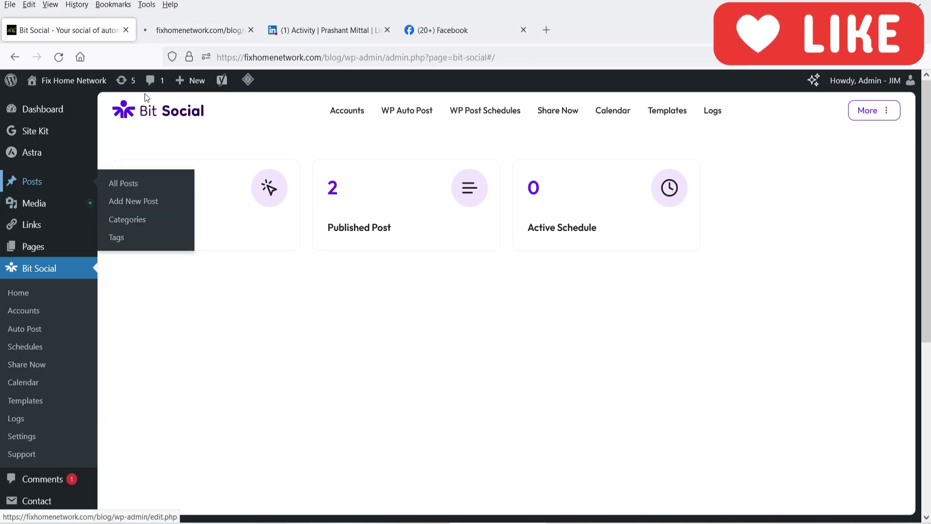
middle_click(93, 196)
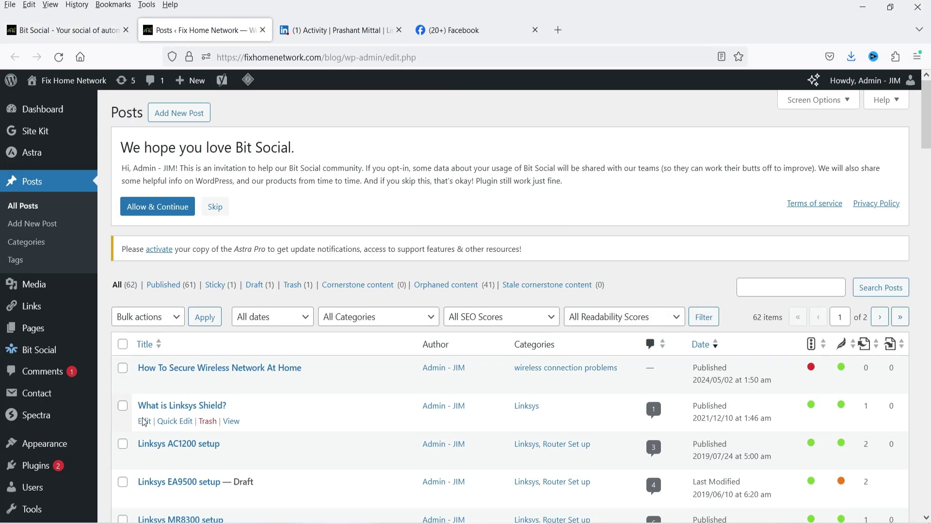
scroll(145, 258, "down", 4)
left_click(144, 257)
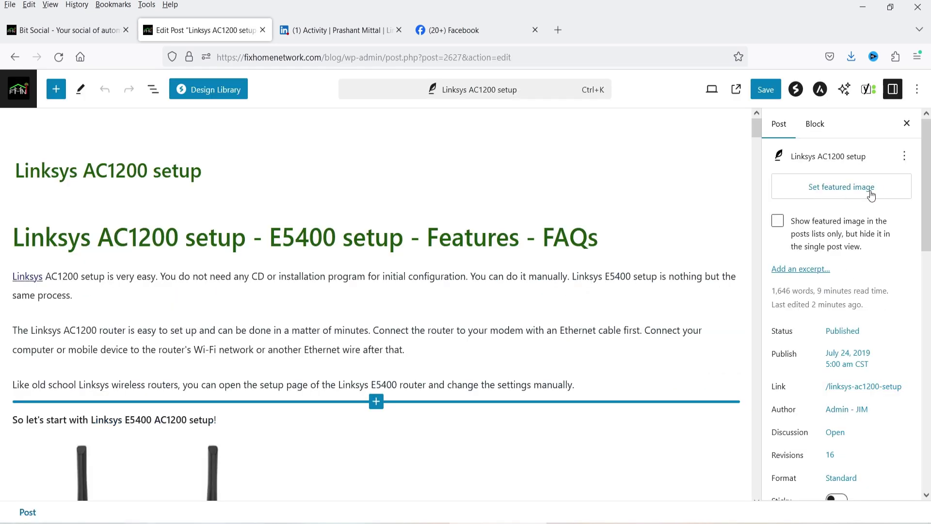
left_click(316, 30)
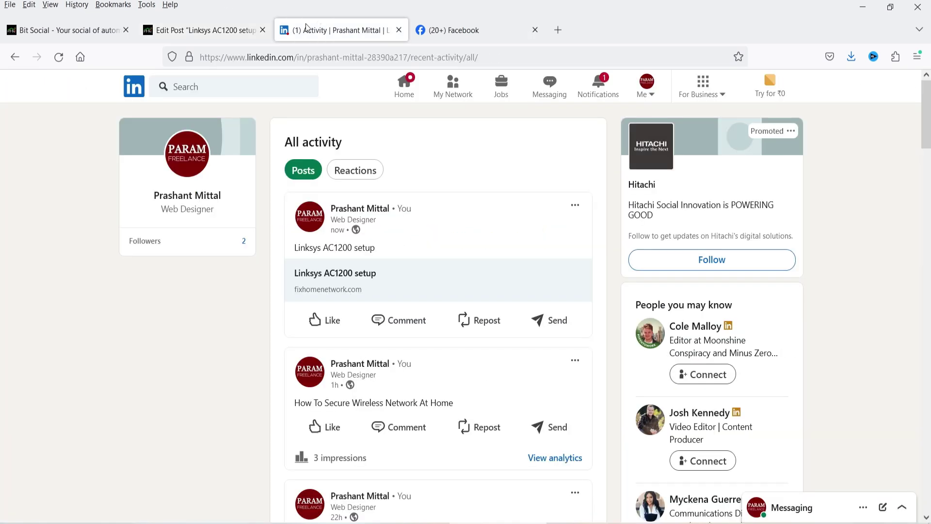
left_click(18, 35)
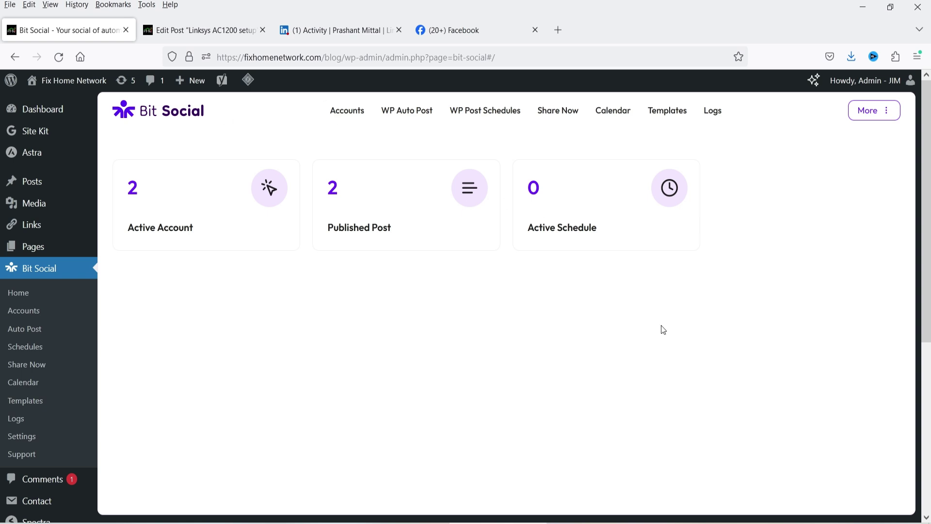
Step: Open the plugin upload form for a new WordPress plugin and view the Bit Social ltd subscription in the Bit Apps account
scroll(145, 364, "down", 3)
mouse_move(38, 439)
left_click(145, 458)
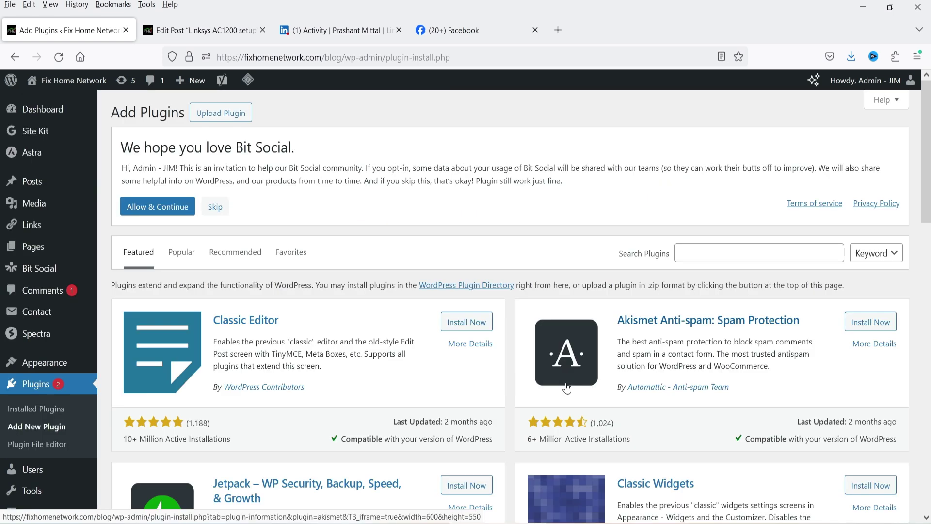
left_click(226, 112)
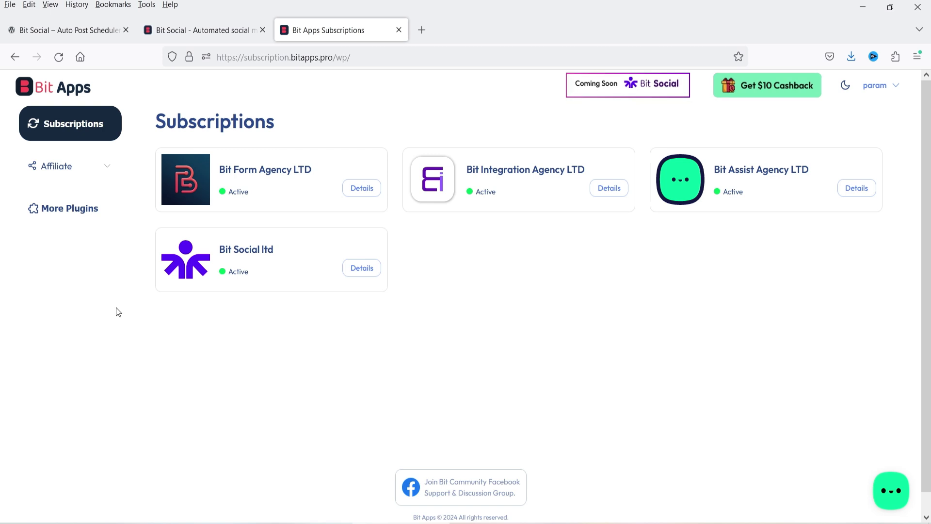
left_click(237, 262)
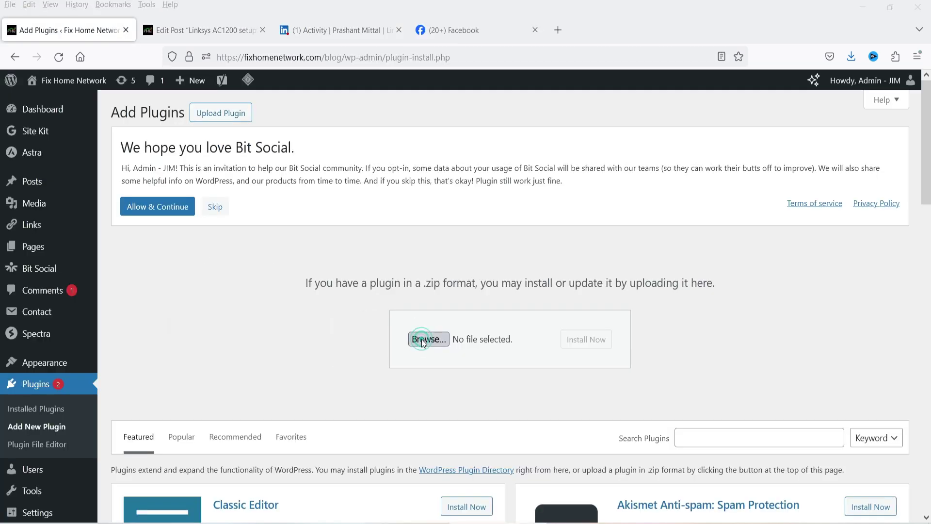
Step: Install and activate Bit Social Pro from the file bit-social-pro-1.0.37.zip, and open the Bit Social Pro home page
left_click(422, 339)
left_click(293, 125)
double_click(293, 125)
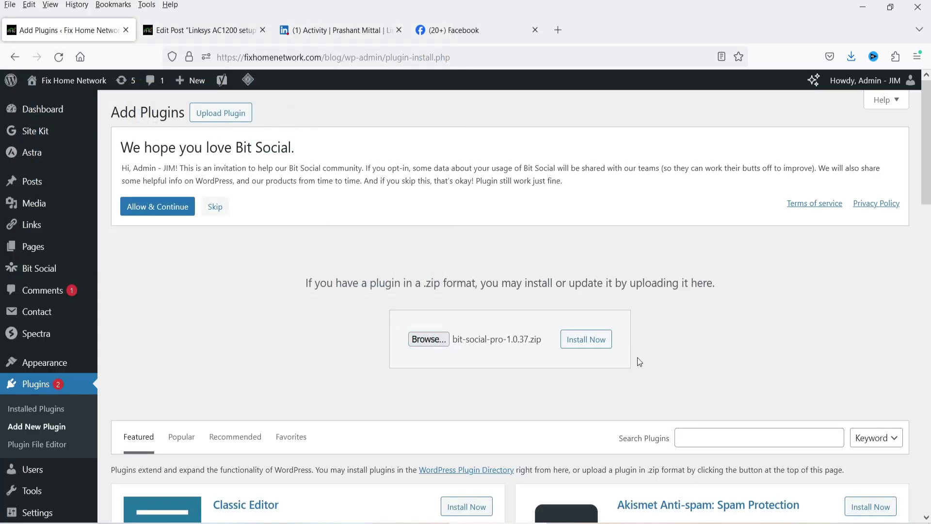
left_click(590, 339)
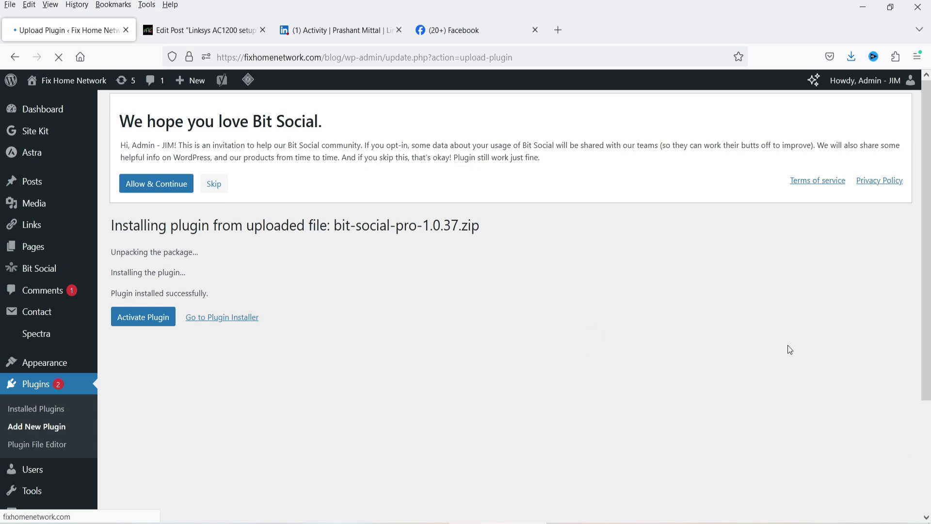
left_click(139, 318)
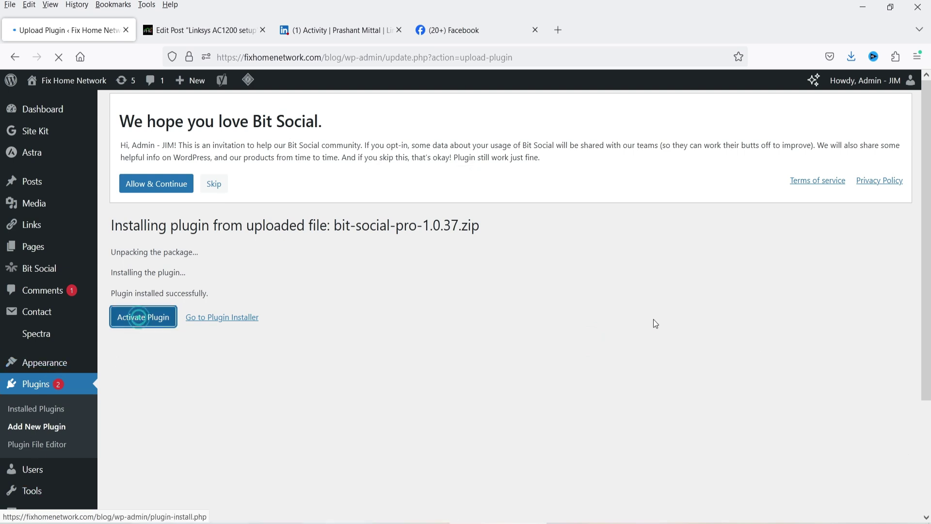
scroll(551, 289, "down", 7)
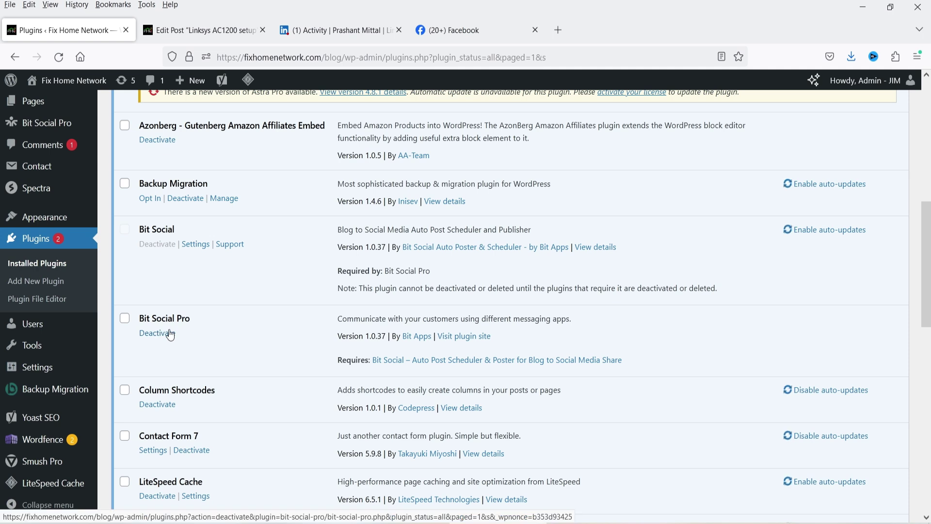
left_click(27, 125)
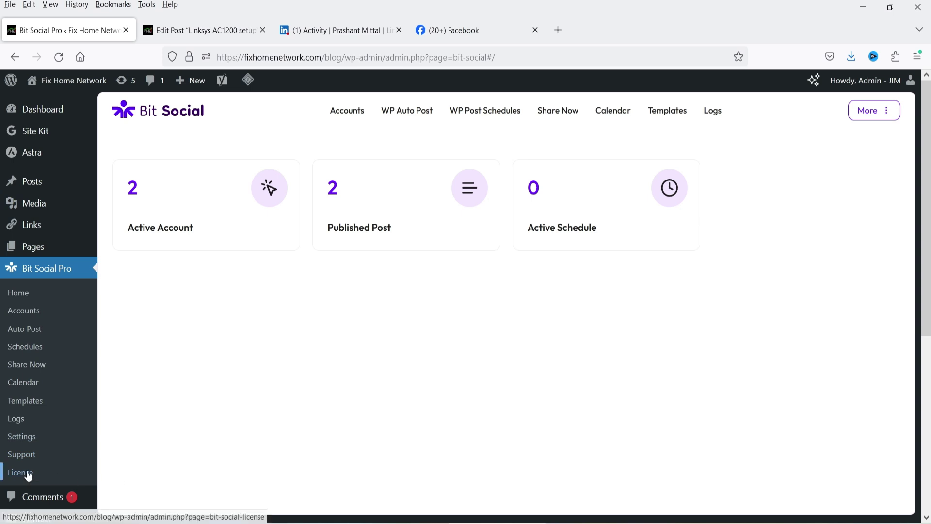
Step: View the Bit Social Pro license page, and connect Pinterest with access granted to Bit Social, saving the "Linksys router setup" board as an account
left_click(20, 471)
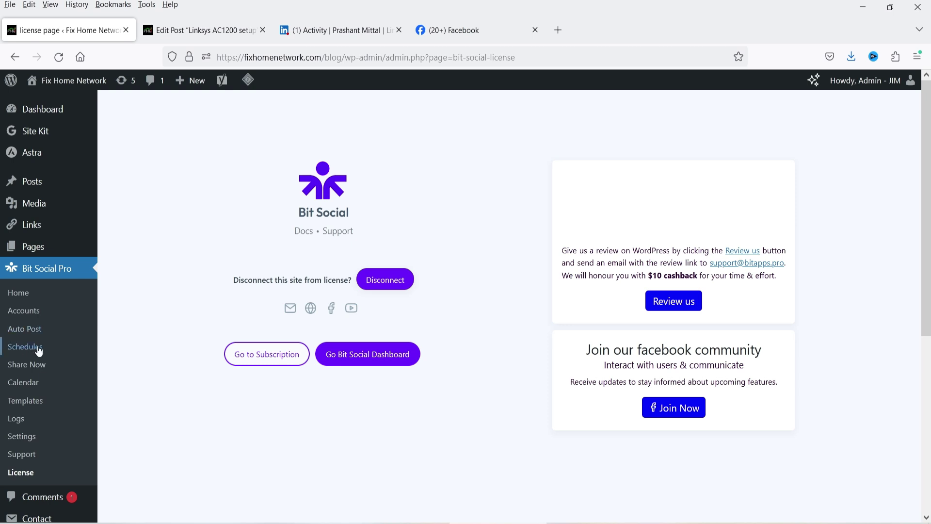
left_click(39, 312)
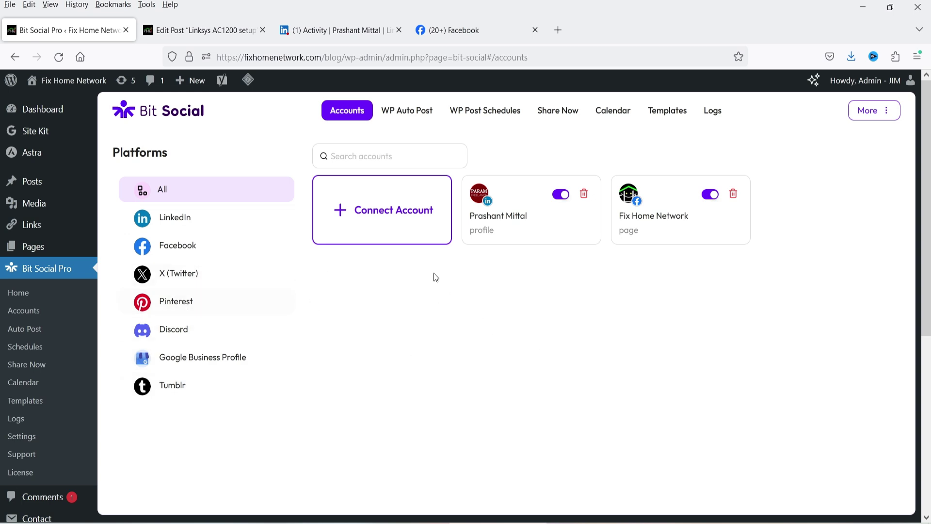
left_click(374, 210)
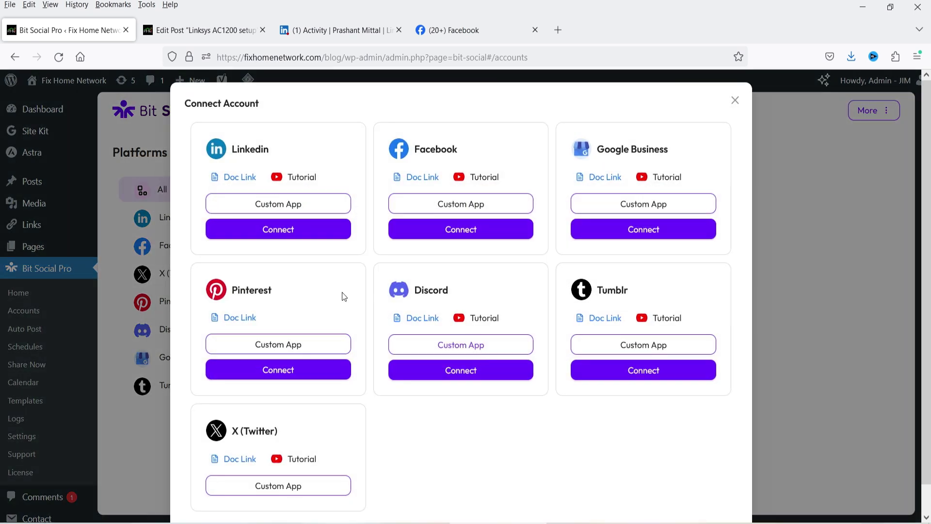
left_click(289, 374)
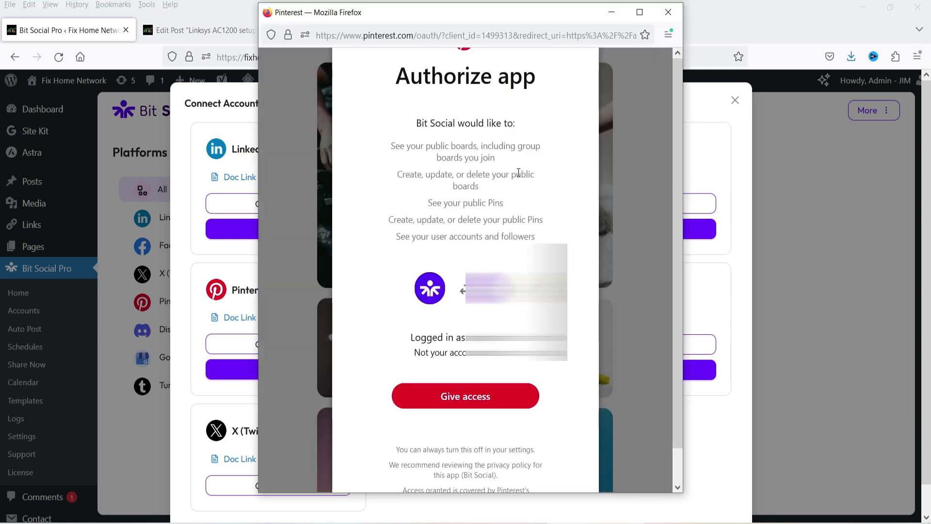
left_click(444, 393)
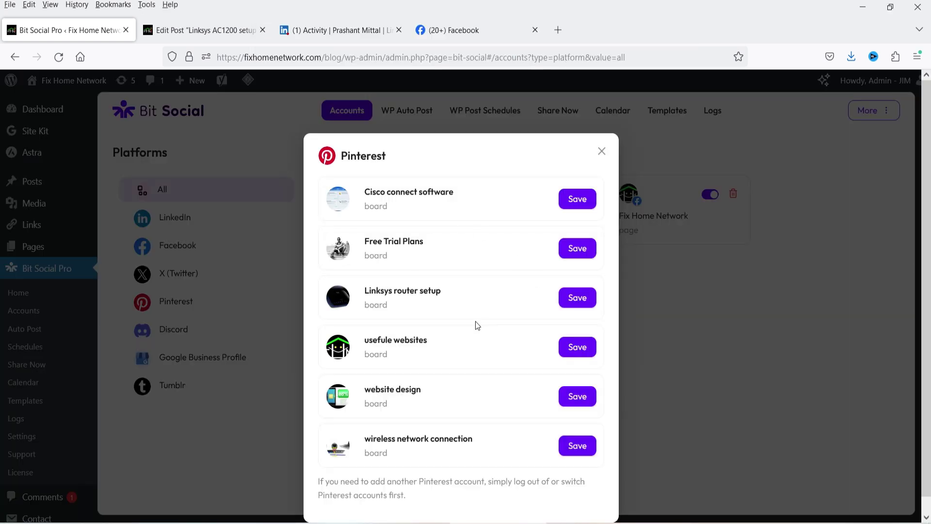
left_click(580, 299)
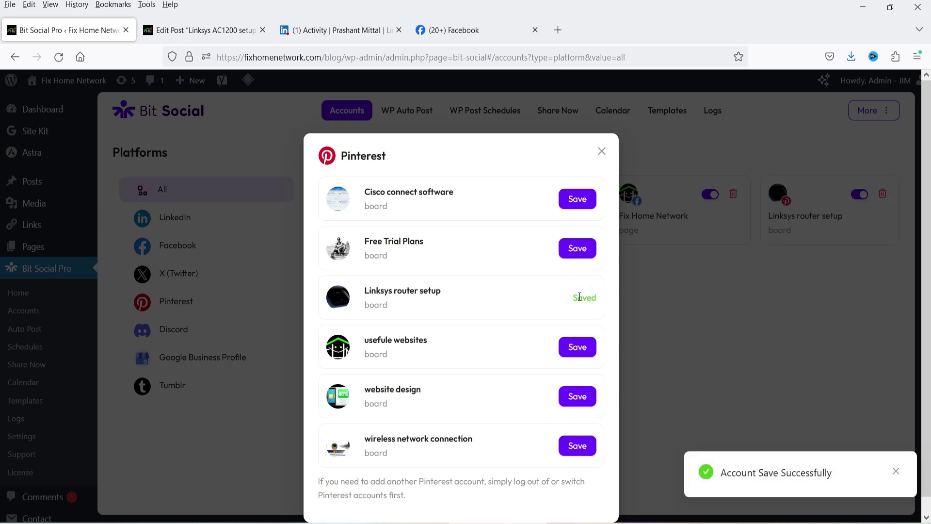
left_click(601, 151)
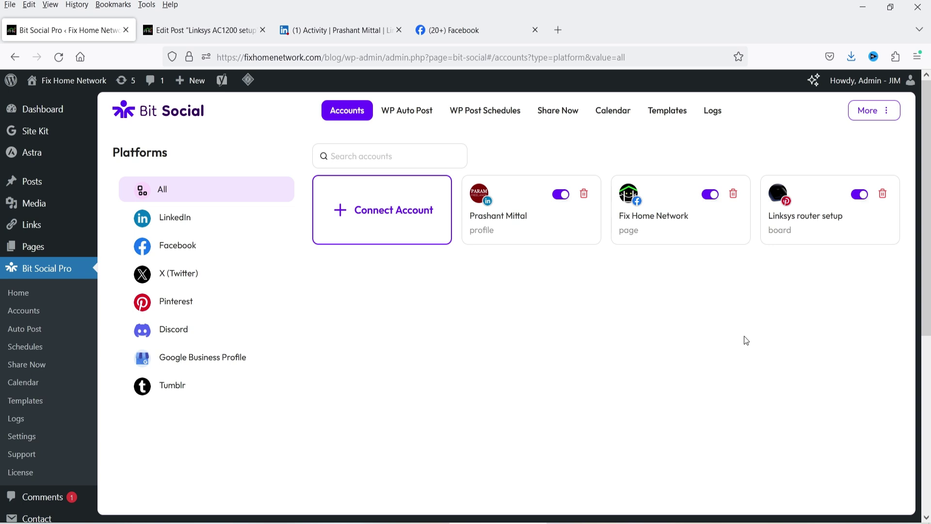
Step: Open the "Linksys EA9500 setup" draft, publish it, and return to the list of posts
left_click(33, 182)
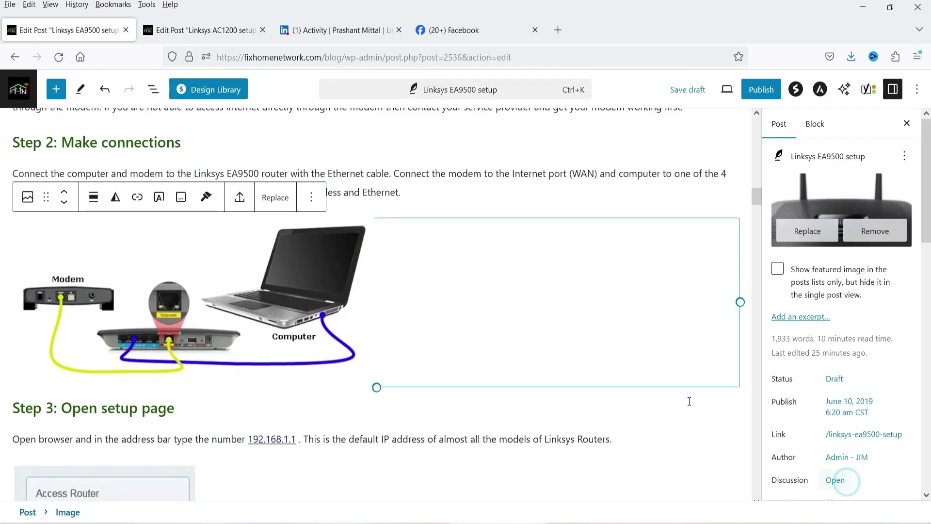
scroll(415, 230, "up", 10)
scroll(414, 231, "up", 15)
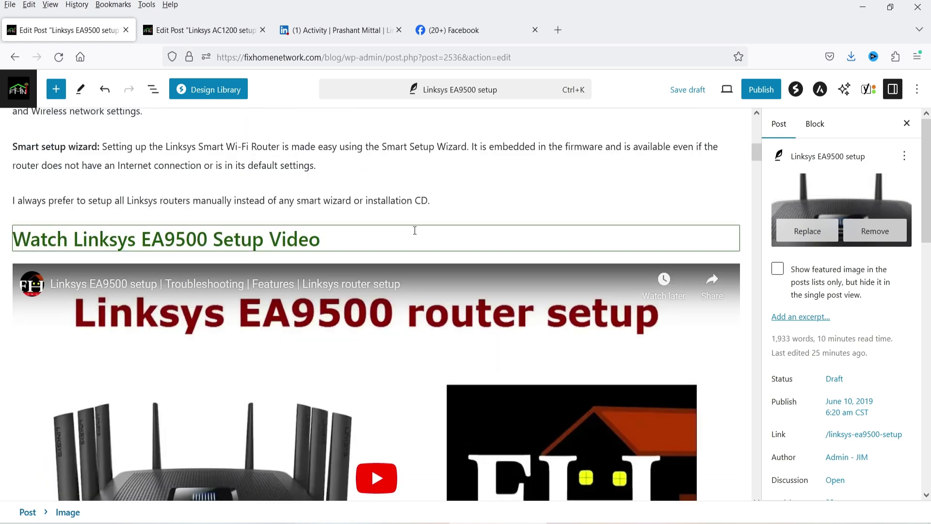
left_click(764, 92)
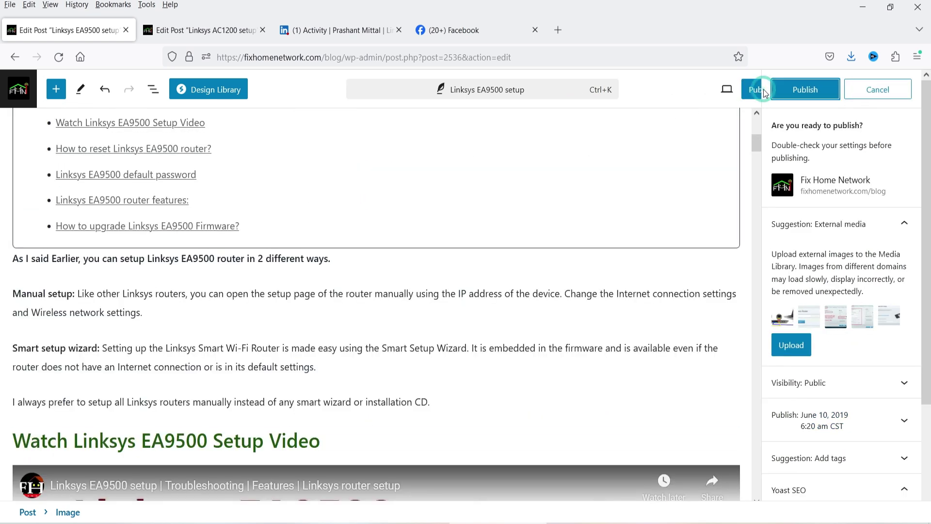
left_click(804, 89)
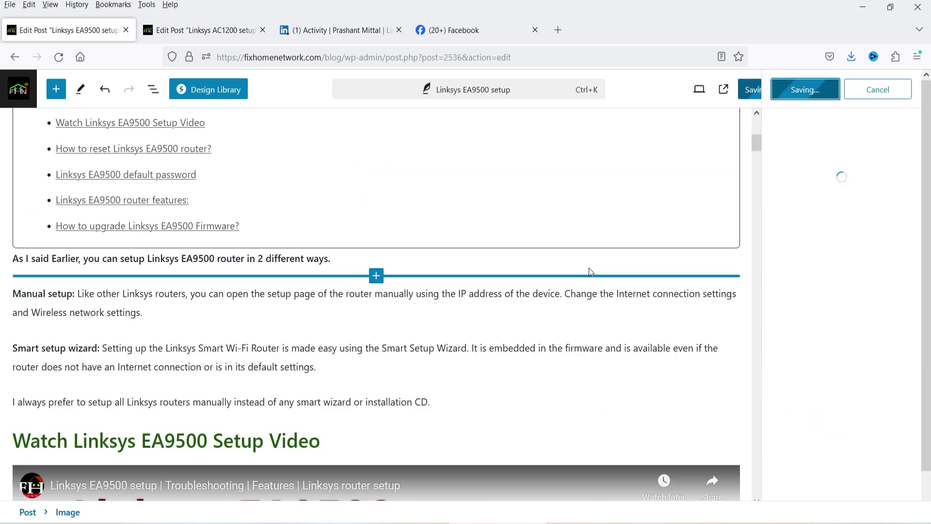
left_click(18, 89)
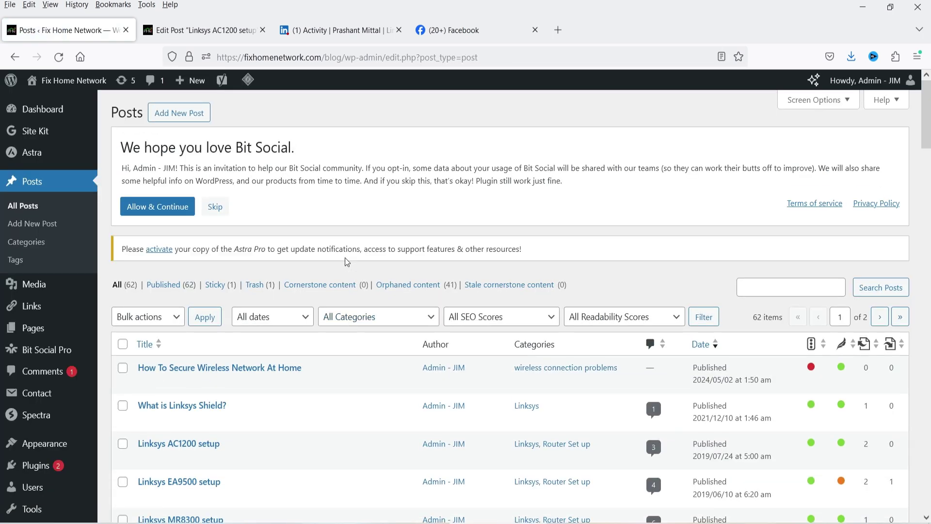
Step: Include the Pinterest board "Linksys router setup" in the accounts selected for automatic post sharing in Bit Social Pro
left_click(26, 354)
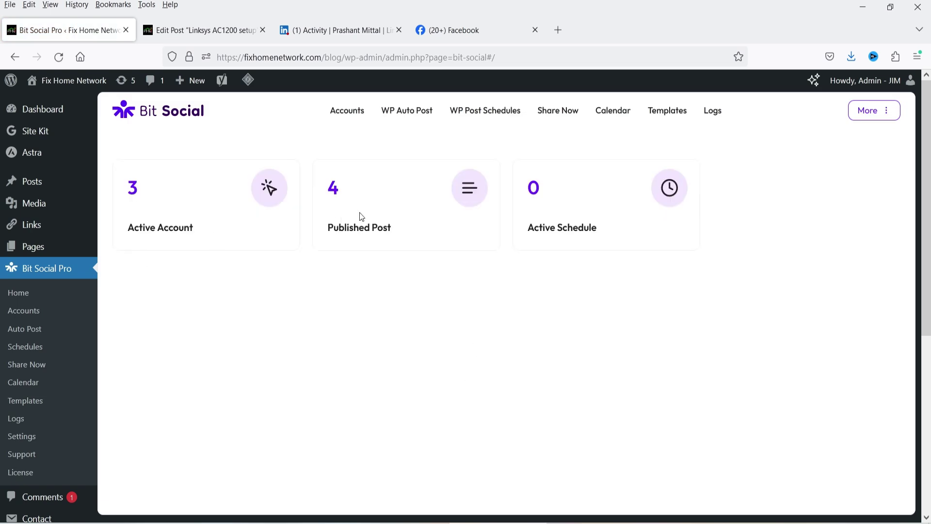
left_click(407, 113)
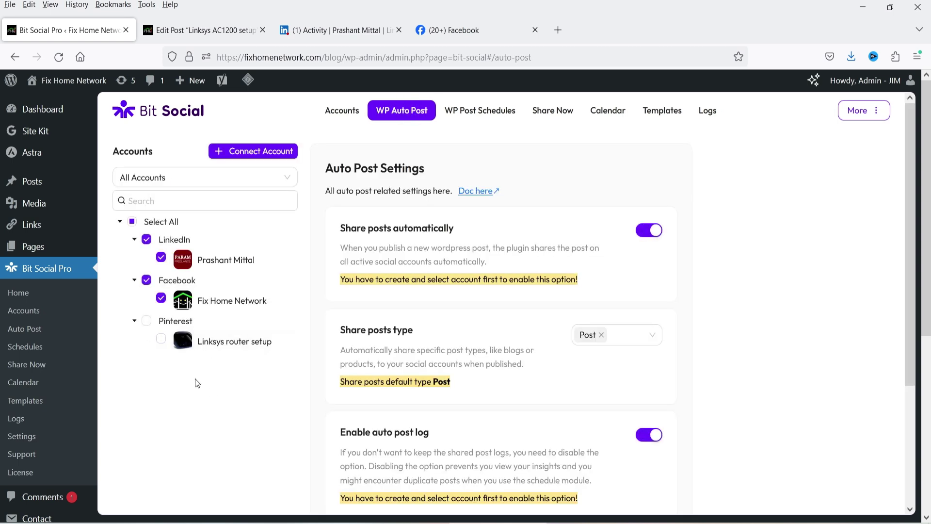
left_click(161, 339)
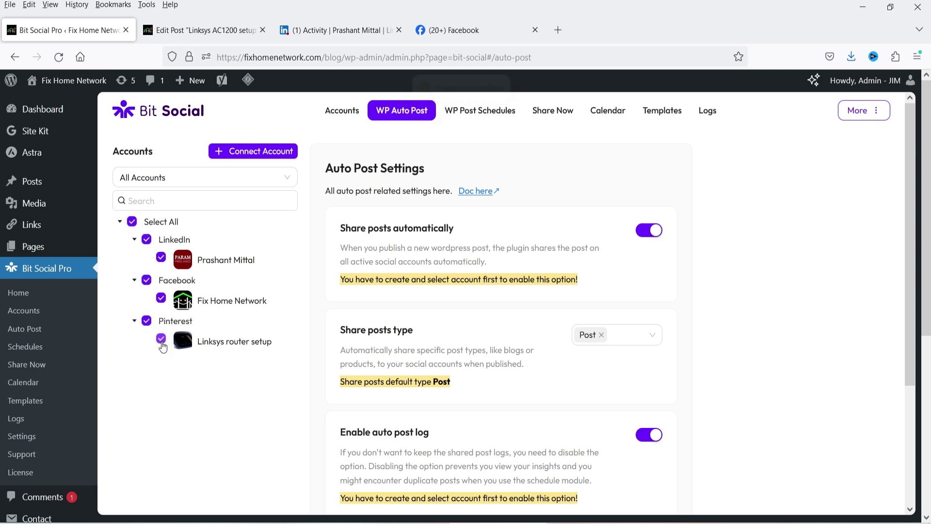
Step: Examine the Pinterest template settings in Bit Social Pro, including the custom message, posting type and trim message options
left_click(657, 113)
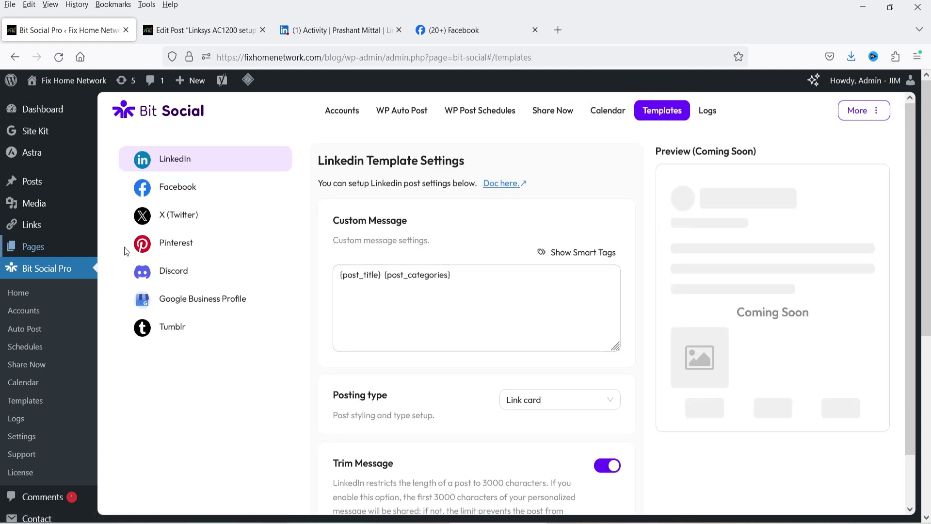
left_click(178, 242)
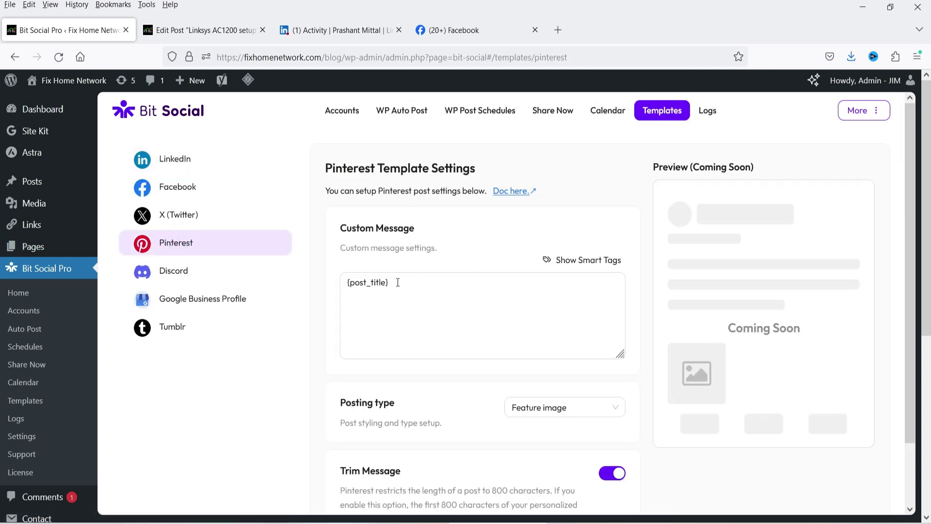
scroll(453, 283, "down", 3)
scroll(700, 324, "up", 2)
scroll(699, 324, "up", 1)
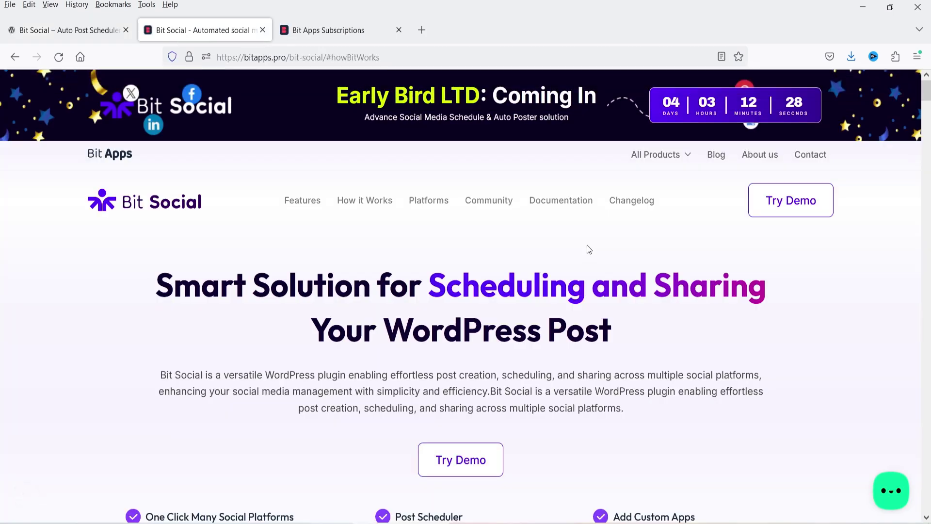
Step: Switch to the Bit Social product page on bitapps.pro and look through its features and supported platforms
scroll(584, 250, "down", 10)
scroll(584, 249, "down", 15)
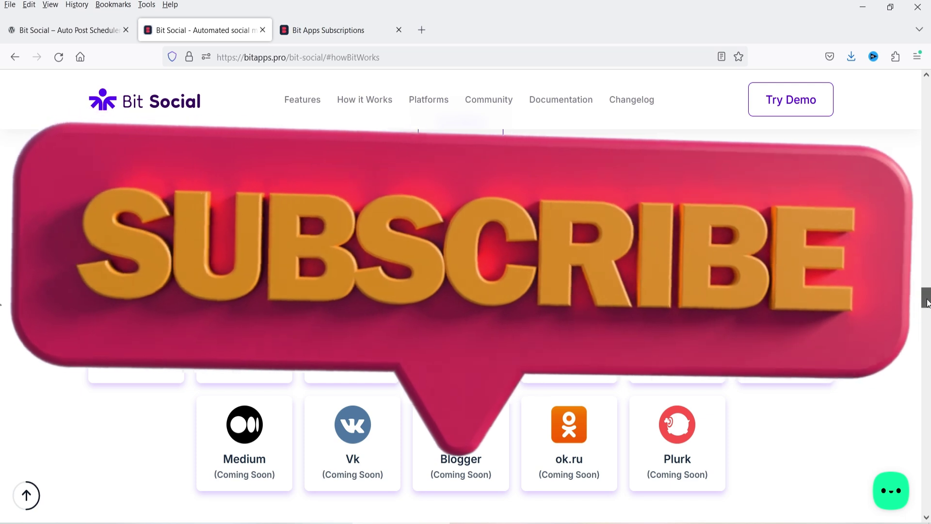
scroll(2, 240, "up", 5)
scroll(3, 240, "up", 10)
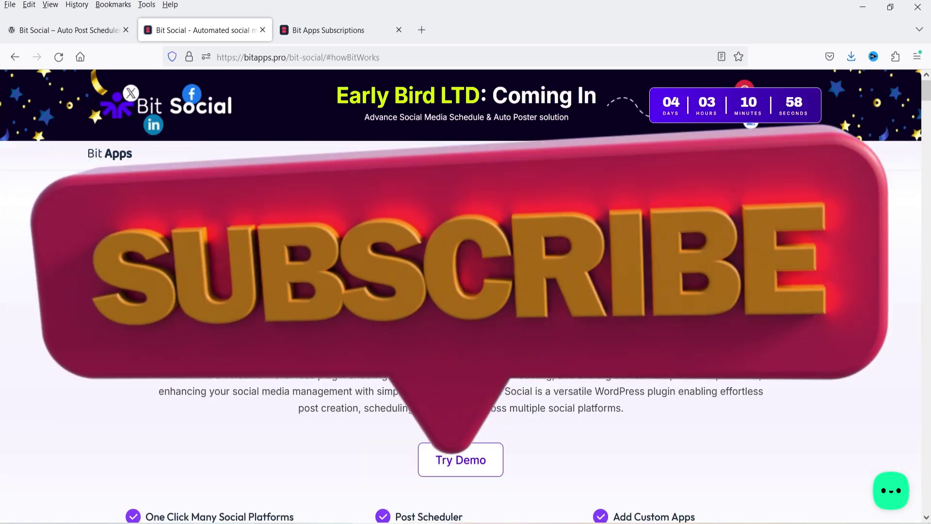